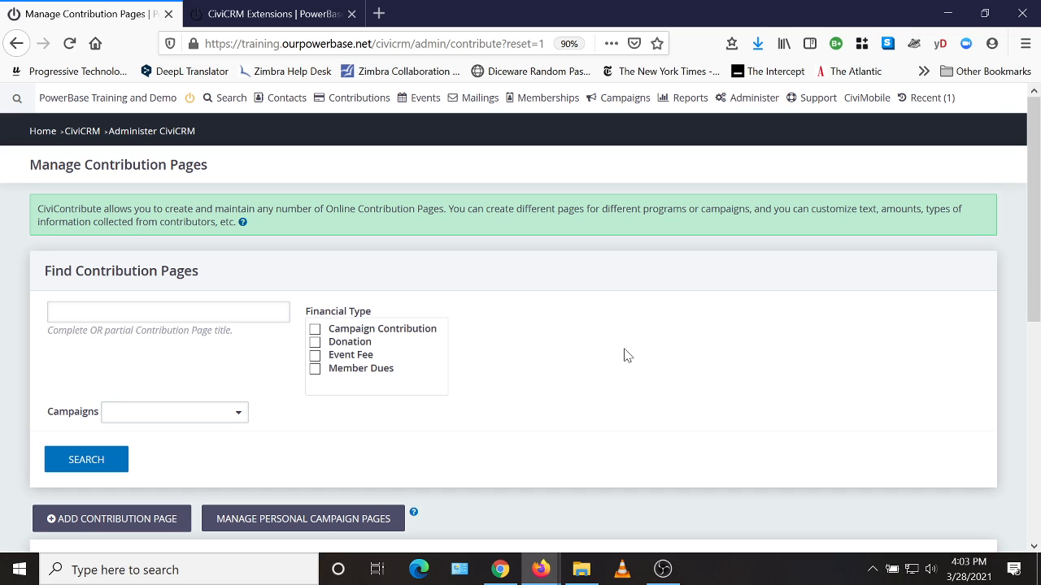
Review the Contribution Page Progress Bar entry in the CiviCRM Extensions list, then return to the Manage Contribution Pages page
{"action": "mouse_move", "coordinate": [754, 106]}
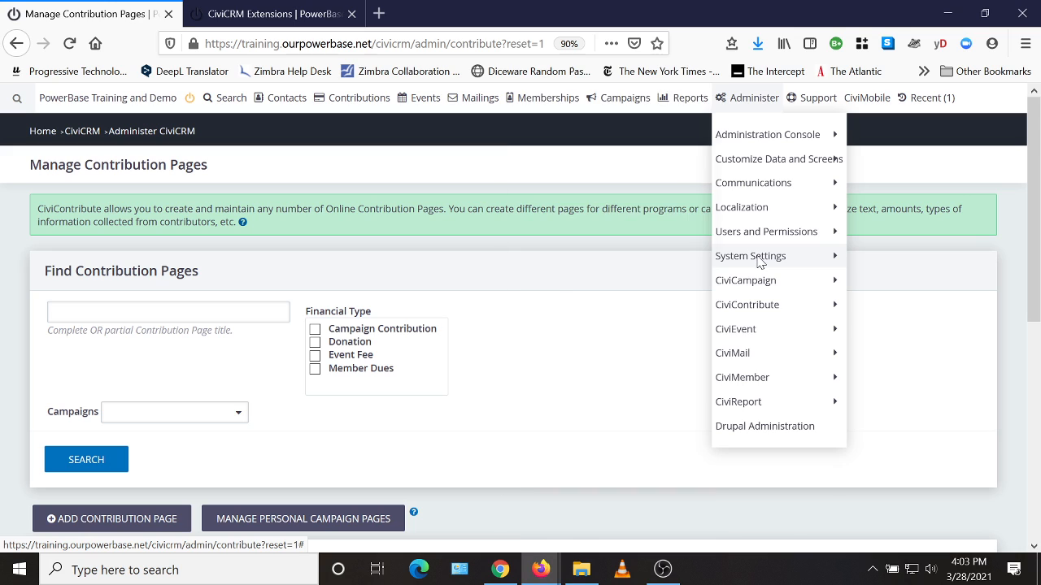
{"action": "mouse_move", "coordinate": [753, 260]}
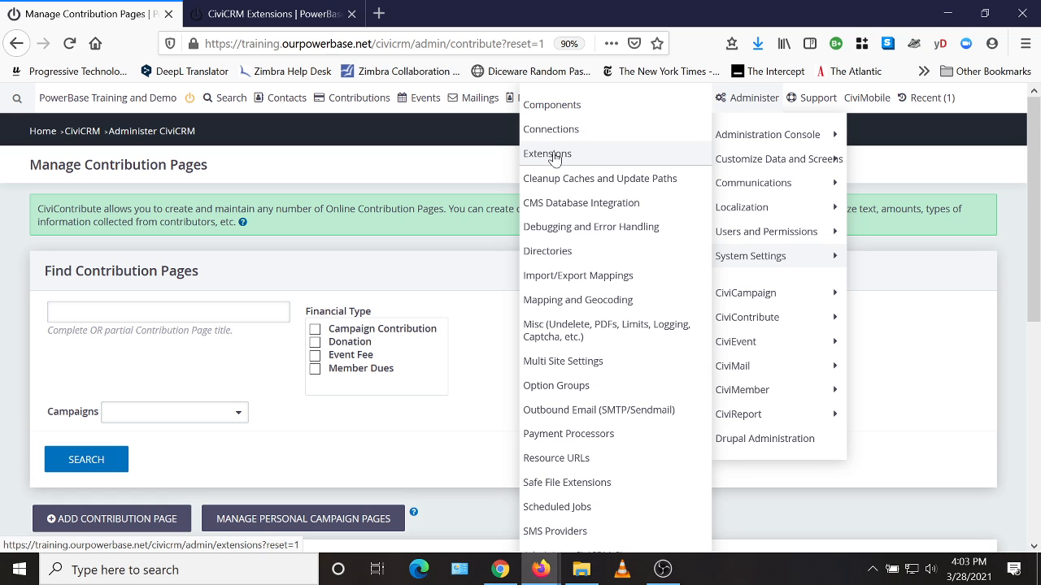
{"action": "left_click", "coordinate": [276, 14]}
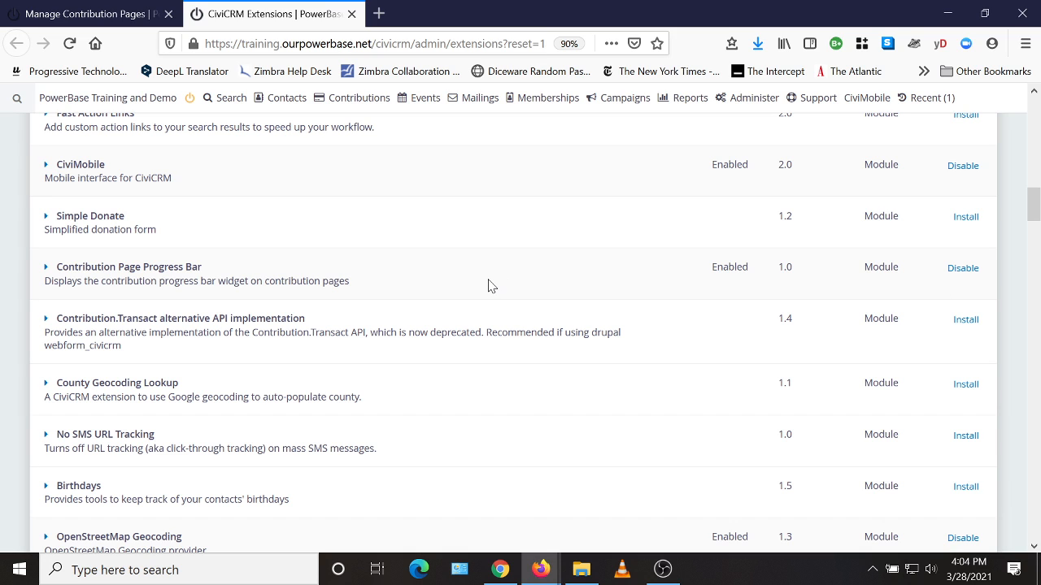
{"action": "left_click", "coordinate": [102, 11]}
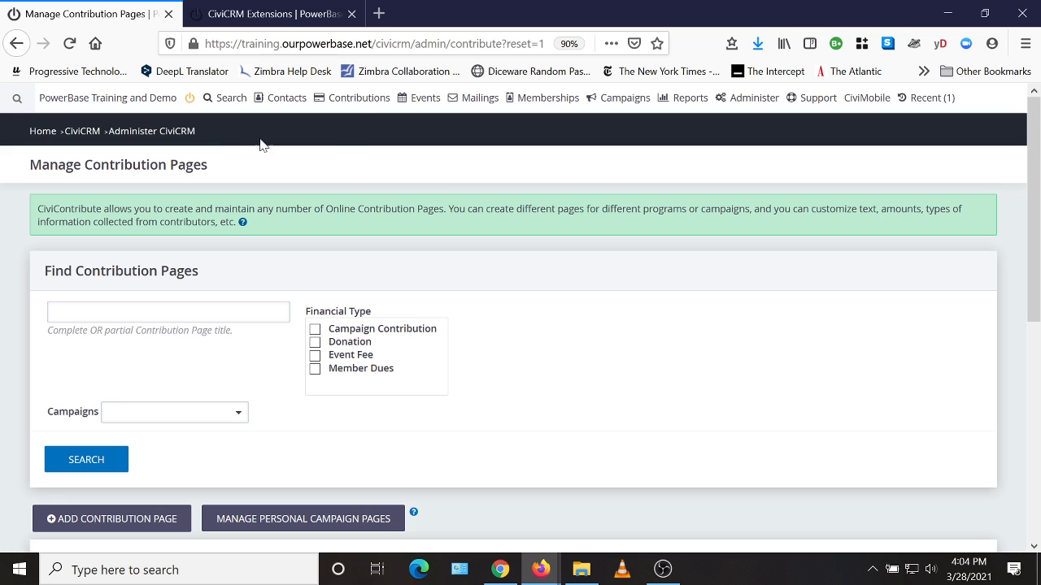
Open the title and settings configuration of the "Capitalism is Collapsing so Donate Now!" contribution page
{"action": "left_click", "coordinate": [368, 103]}
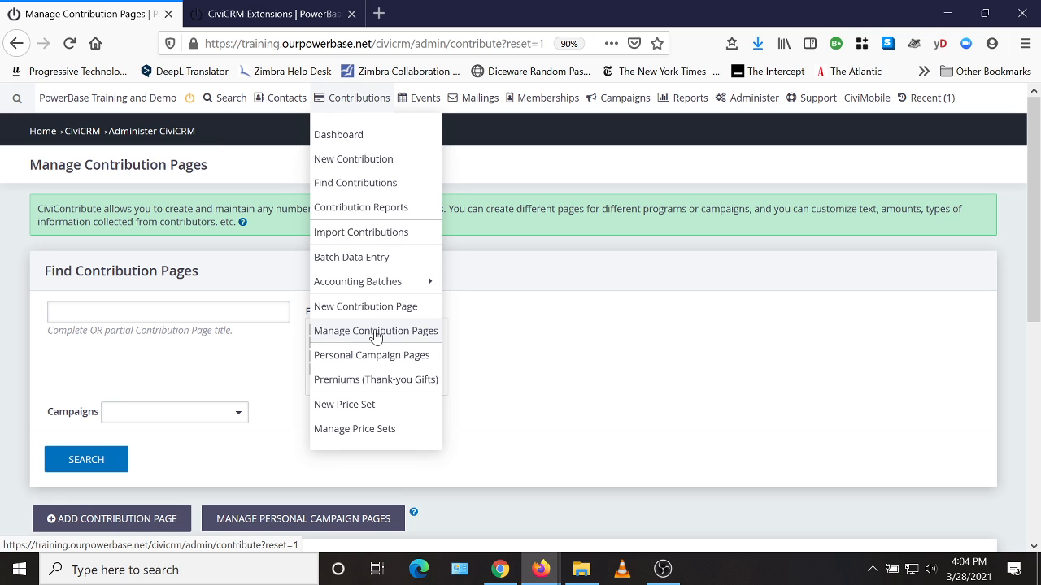
{"action": "scroll", "coordinate": [542, 379], "scroll_direction": "down", "scroll_amount": 3}
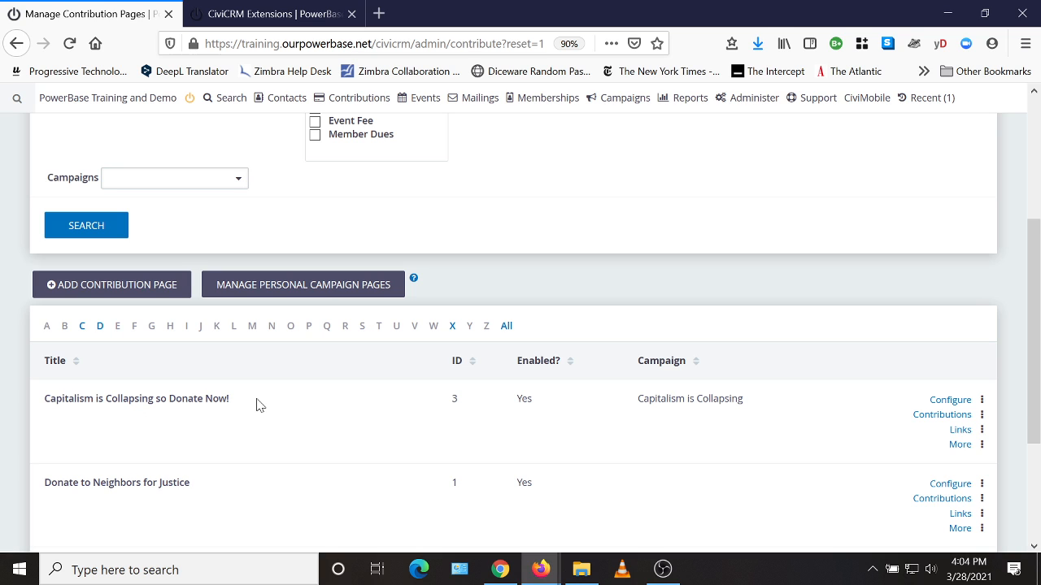
{"action": "left_click", "coordinate": [956, 404]}
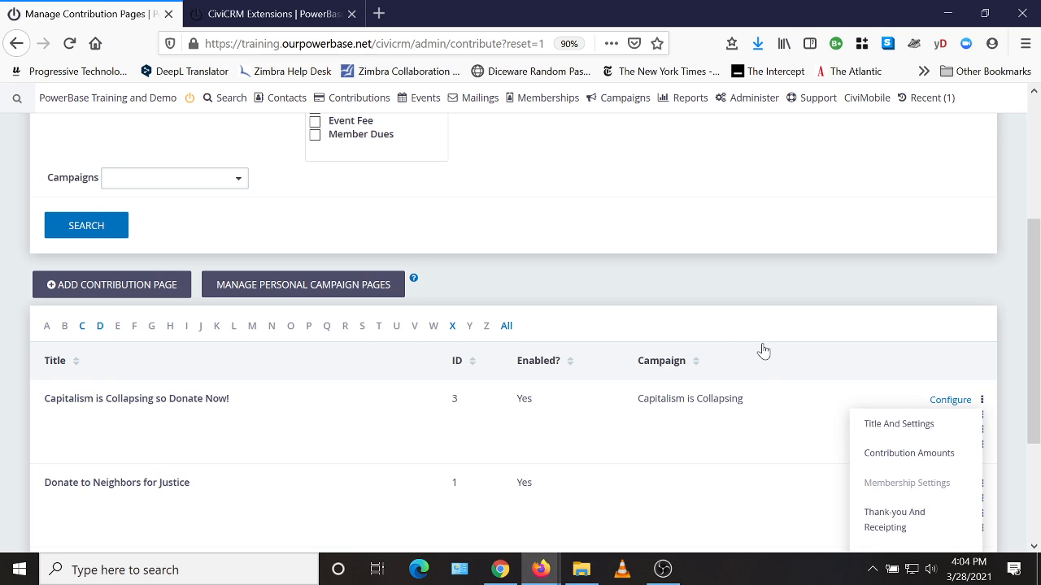
{"action": "scroll", "coordinate": [781, 349], "scroll_direction": "down", "scroll_amount": 2}
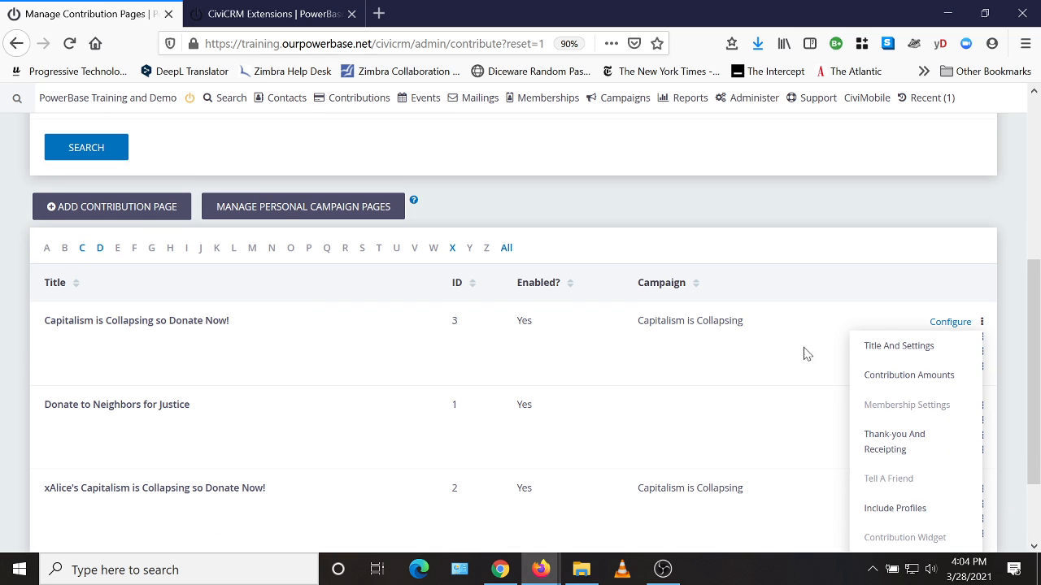
{"action": "left_click", "coordinate": [895, 348]}
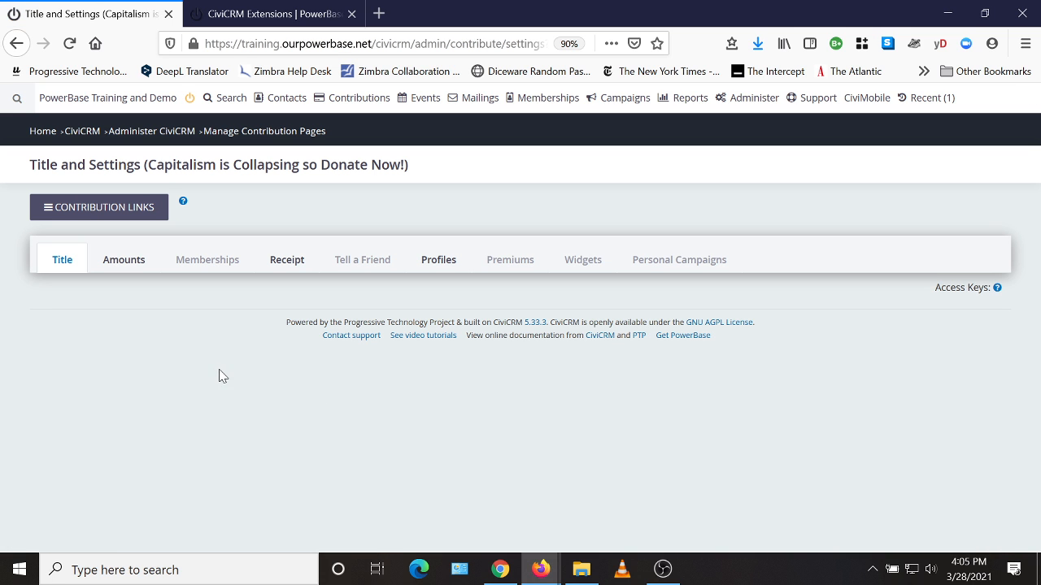
Set the contribution page's goal amount to 10000 and save the title settings
{"action": "scroll", "coordinate": [557, 407], "scroll_direction": "down", "scroll_amount": 4}
{"action": "scroll", "coordinate": [249, 334], "scroll_direction": "down", "scroll_amount": 7}
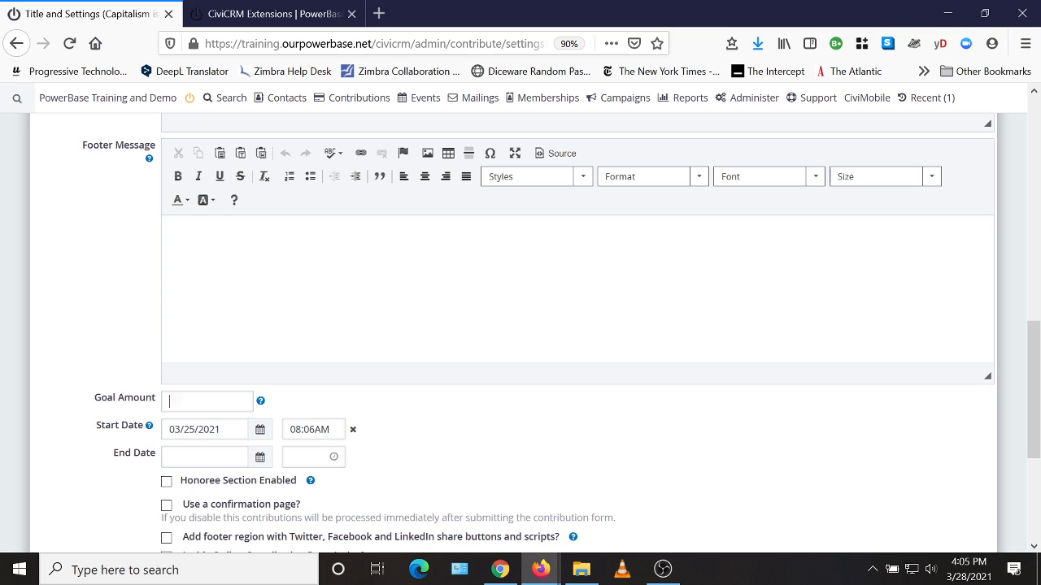
{"action": "left_click", "coordinate": [170, 401]}
{"action": "type", "text": "10000"}
{"action": "scroll", "coordinate": [586, 421], "scroll_direction": "down", "scroll_amount": 3}
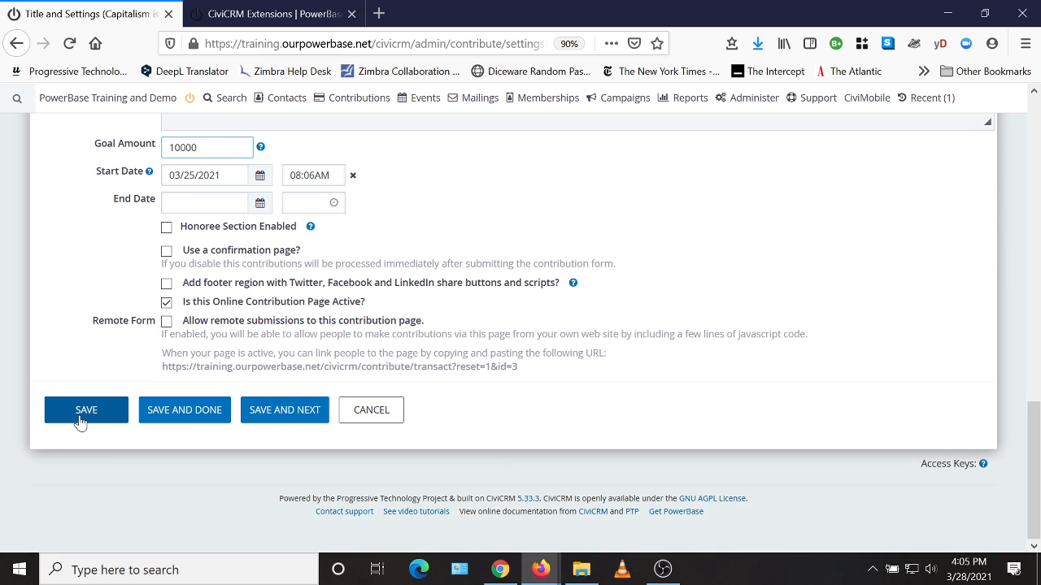
{"action": "left_click", "coordinate": [81, 421]}
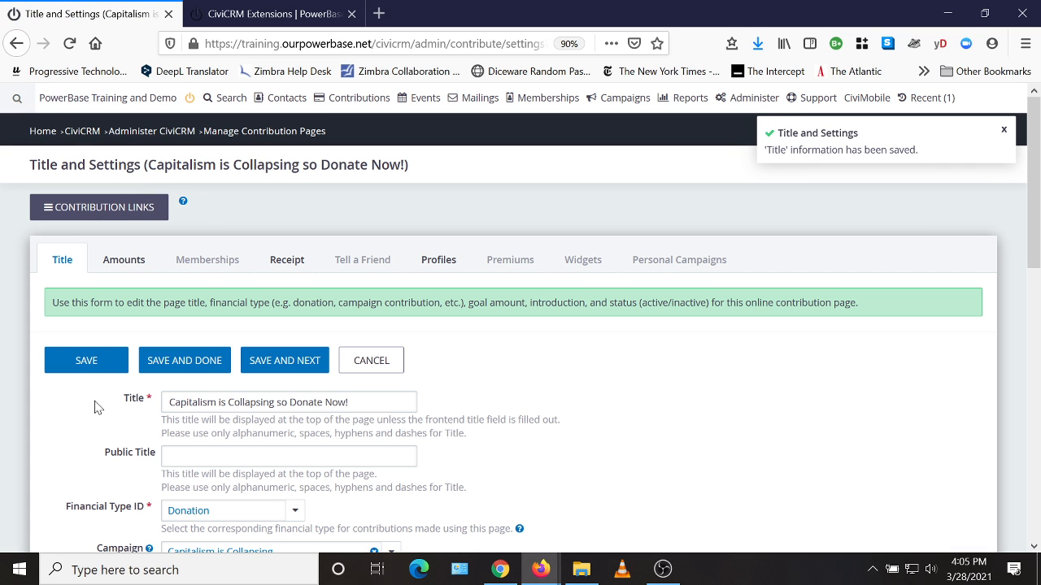
Enable the widget in the contribution page's widget configuration
{"action": "left_click", "coordinate": [588, 264]}
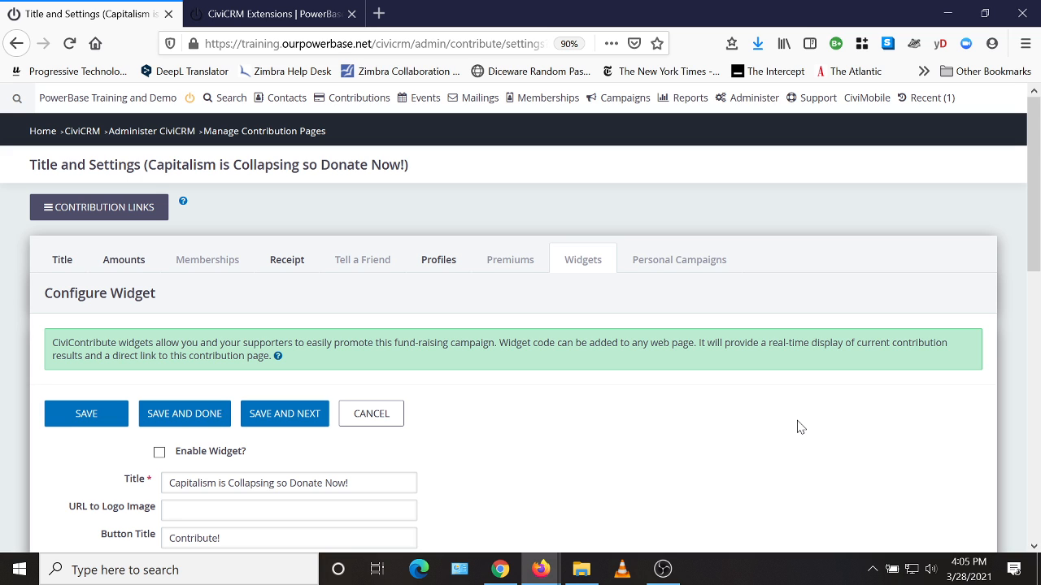
{"action": "scroll", "coordinate": [714, 455], "scroll_direction": "down", "scroll_amount": 3}
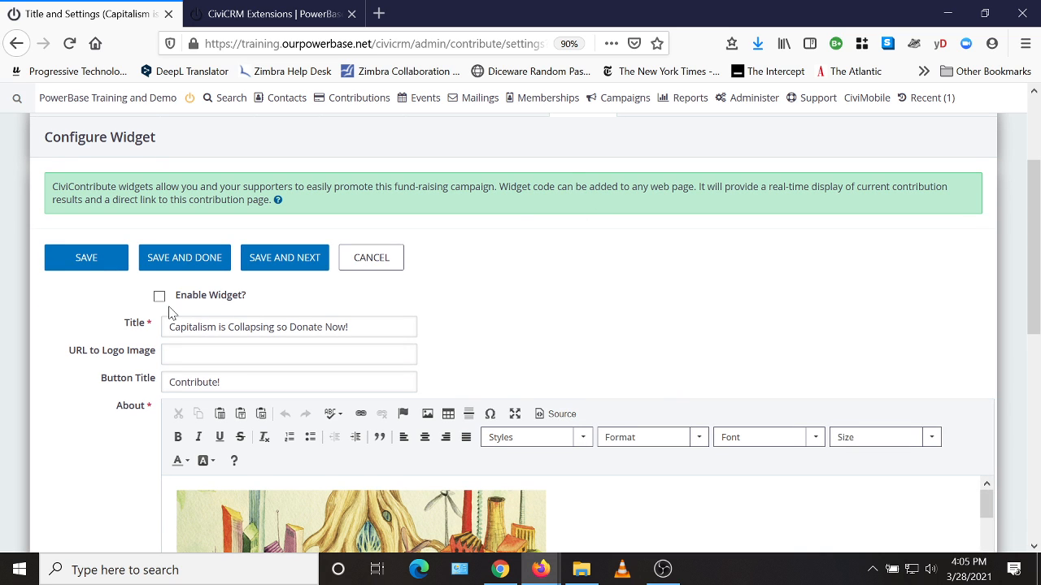
{"action": "left_click", "coordinate": [159, 298]}
Examine the widget's title, button title and the image and text in its About message
{"action": "scroll", "coordinate": [740, 351], "scroll_direction": "down", "scroll_amount": 2}
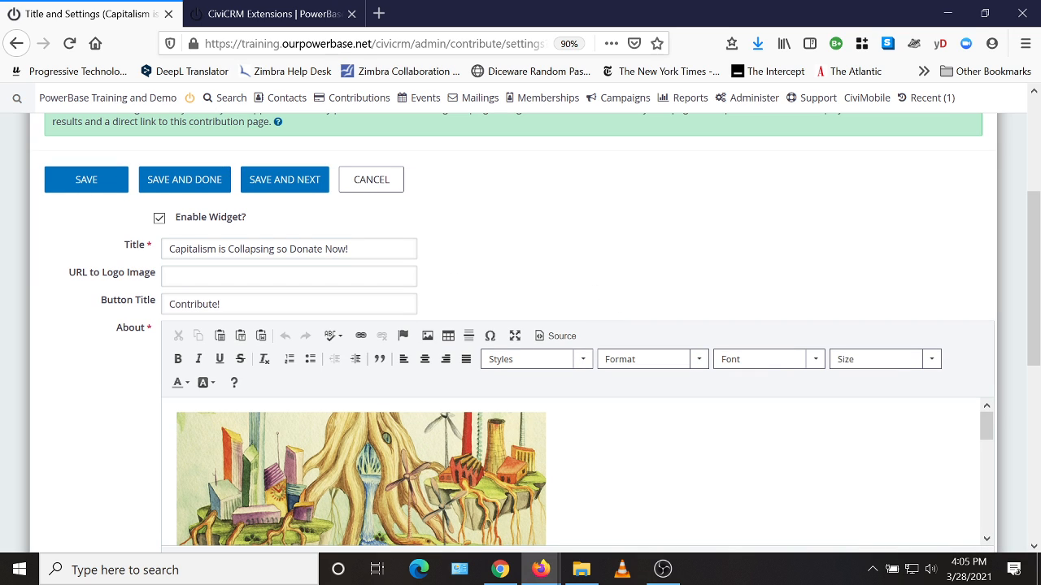
{"action": "left_click_drag", "start_coordinate": [350, 249], "coordinate": [166, 249]}
{"action": "scroll", "coordinate": [589, 252], "scroll_direction": "down", "scroll_amount": 2}
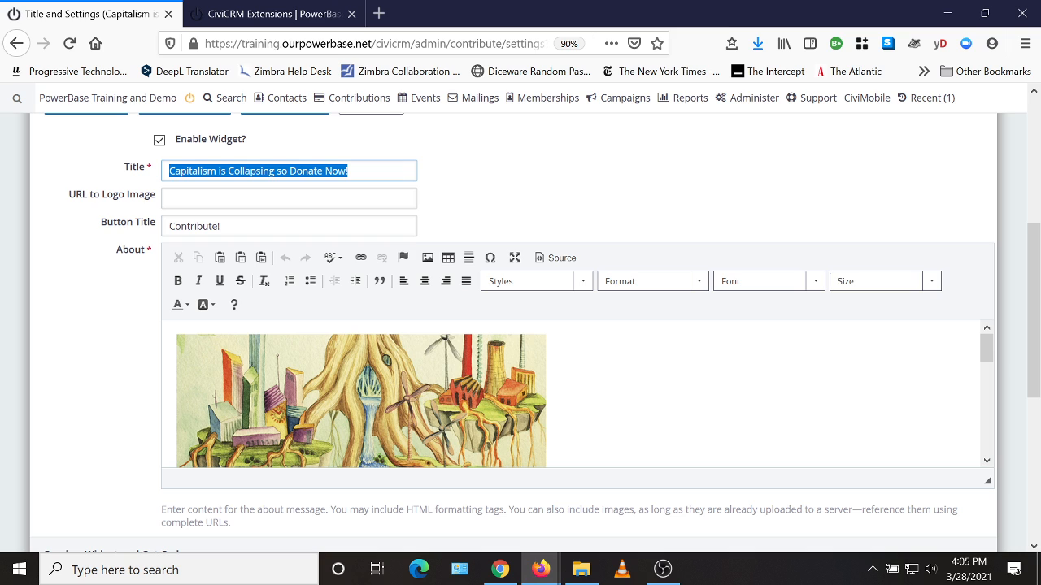
{"action": "left_click", "coordinate": [560, 205]}
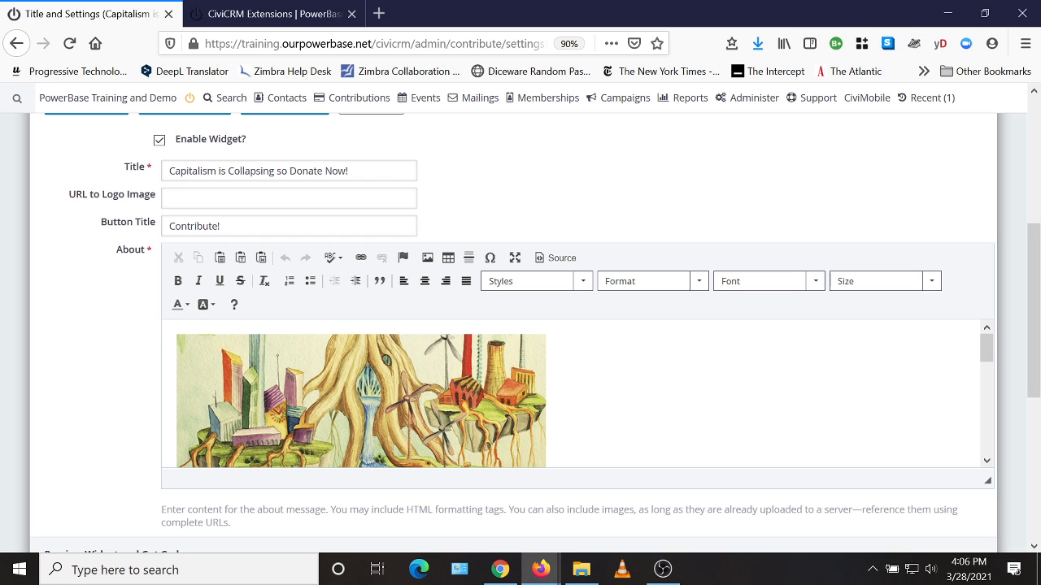
{"action": "scroll", "coordinate": [569, 184], "scroll_direction": "down", "scroll_amount": 2}
{"action": "left_click_drag", "start_coordinate": [181, 148], "coordinate": [221, 148]}
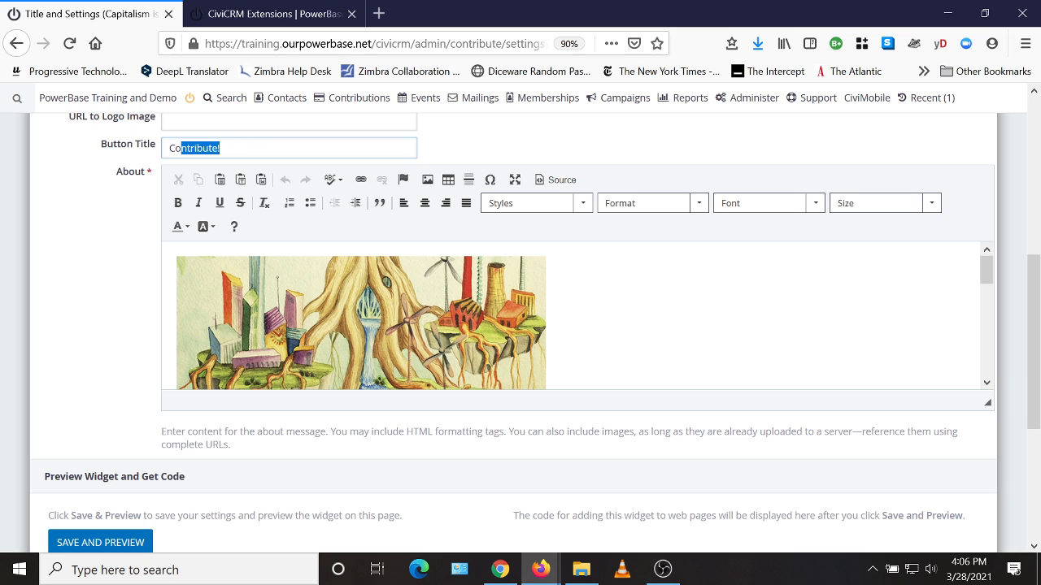
{"action": "left_click", "coordinate": [561, 151]}
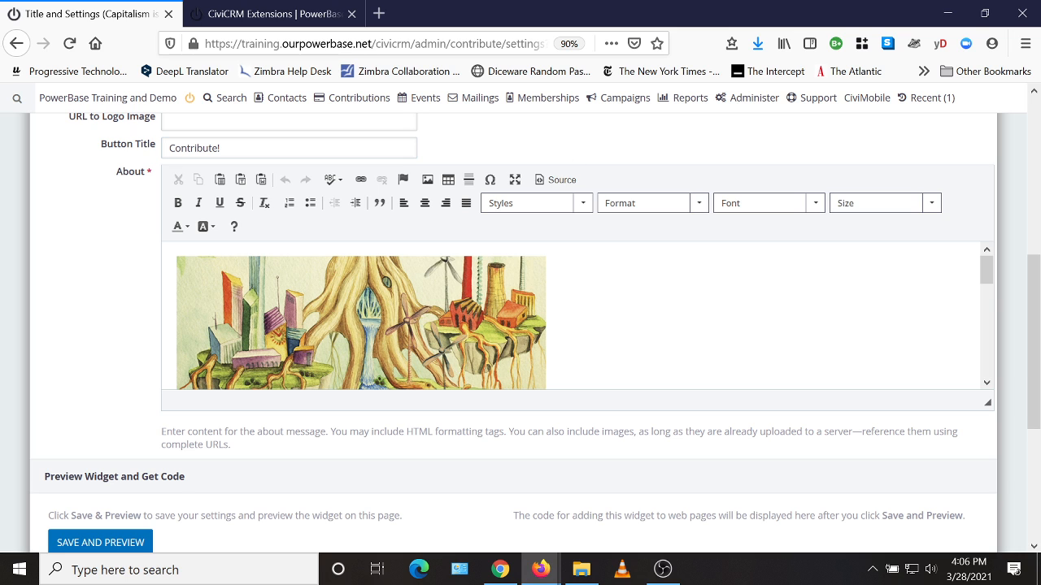
{"action": "scroll", "coordinate": [415, 323], "scroll_direction": "down", "scroll_amount": 2}
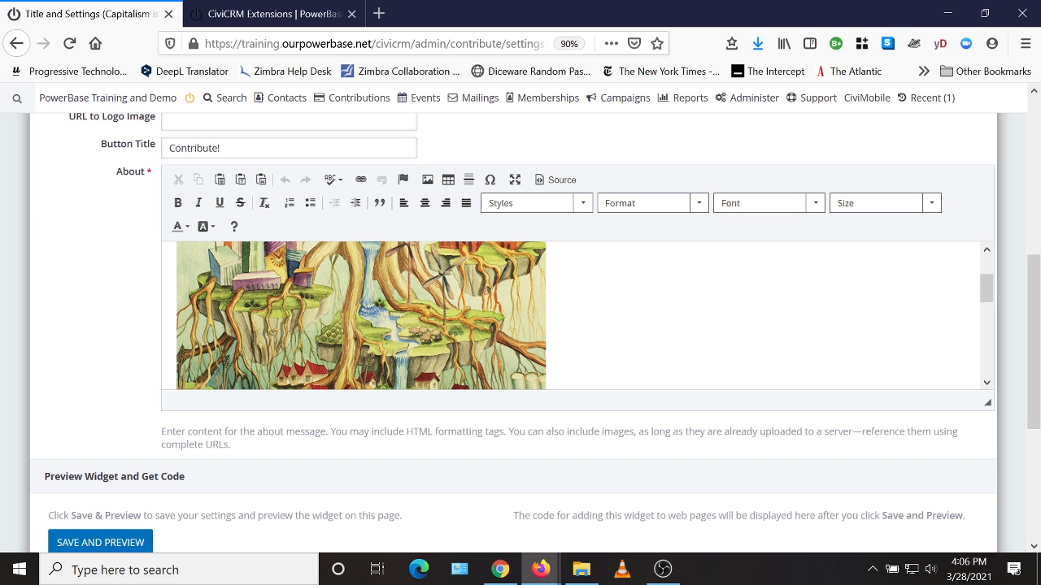
{"action": "scroll", "coordinate": [382, 325], "scroll_direction": "down", "scroll_amount": 5}
{"action": "scroll", "coordinate": [637, 409], "scroll_direction": "down", "scroll_amount": 4}
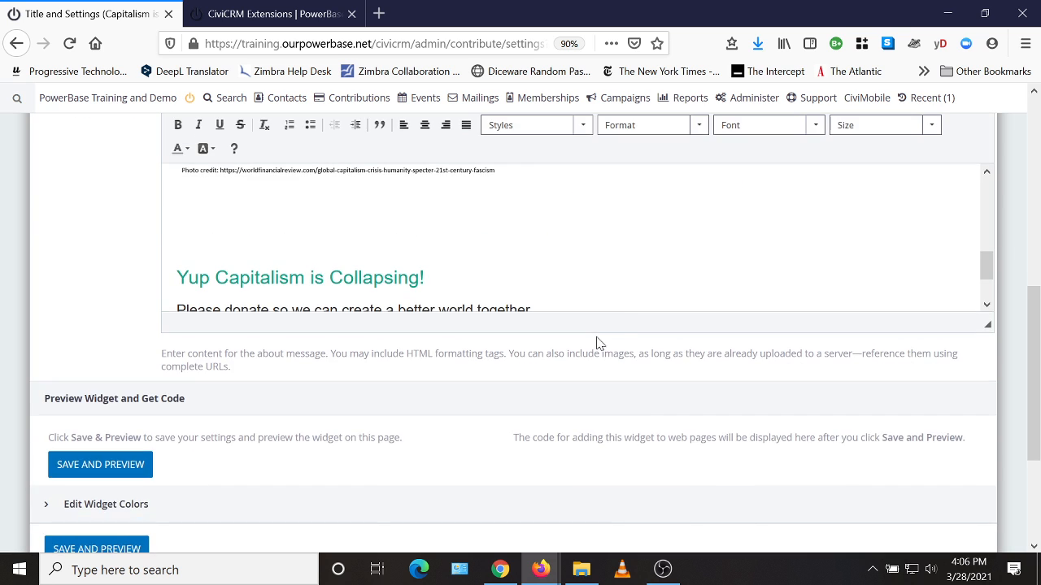
{"action": "scroll", "coordinate": [448, 260], "scroll_direction": "up", "scroll_amount": 5}
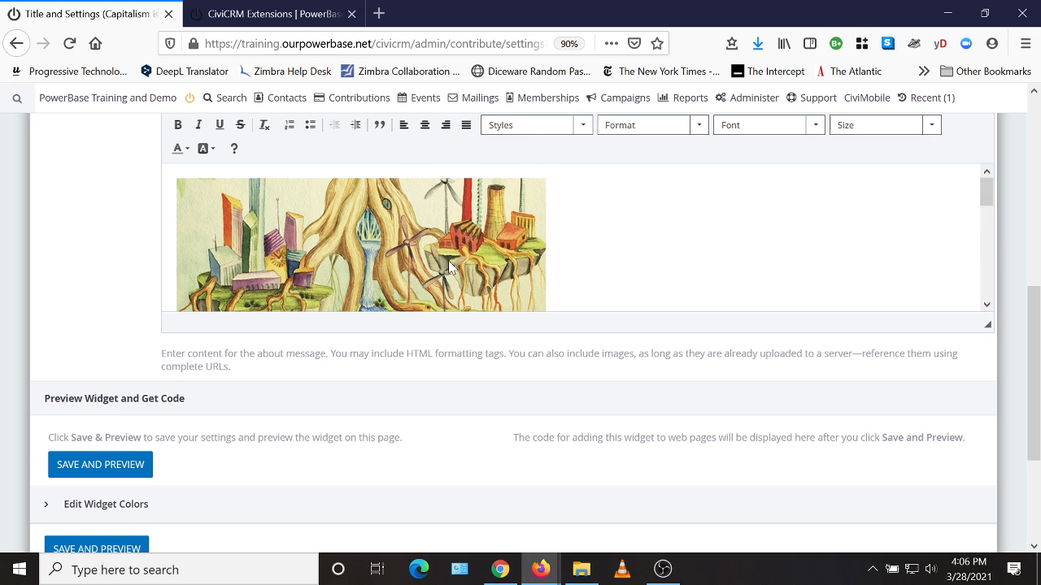
{"action": "scroll", "coordinate": [448, 260], "scroll_direction": "down", "scroll_amount": 1}
{"action": "scroll", "coordinate": [487, 301], "scroll_direction": "down", "scroll_amount": 5}
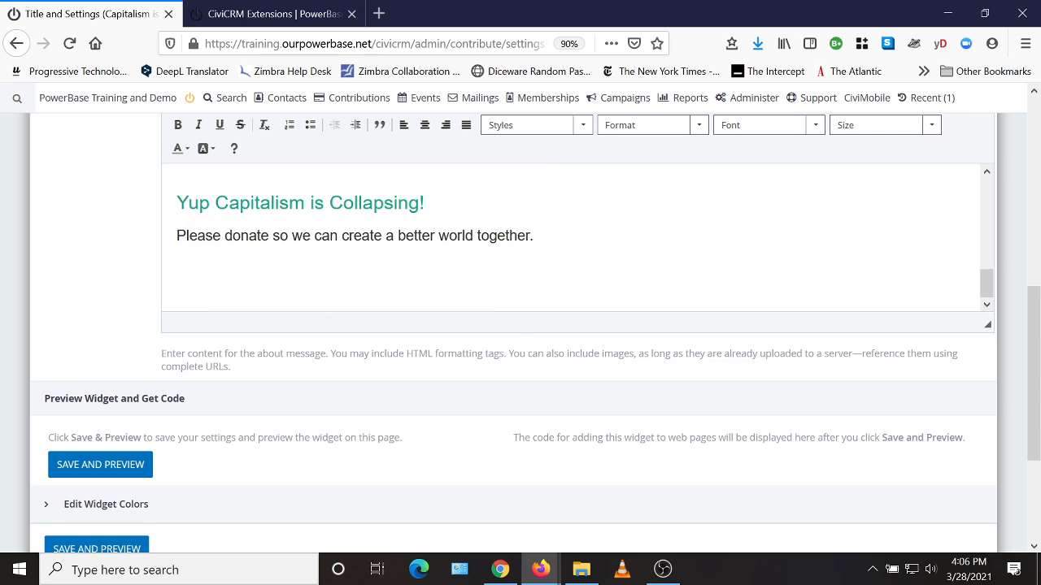
{"action": "scroll", "coordinate": [316, 309], "scroll_direction": "up", "scroll_amount": 2}
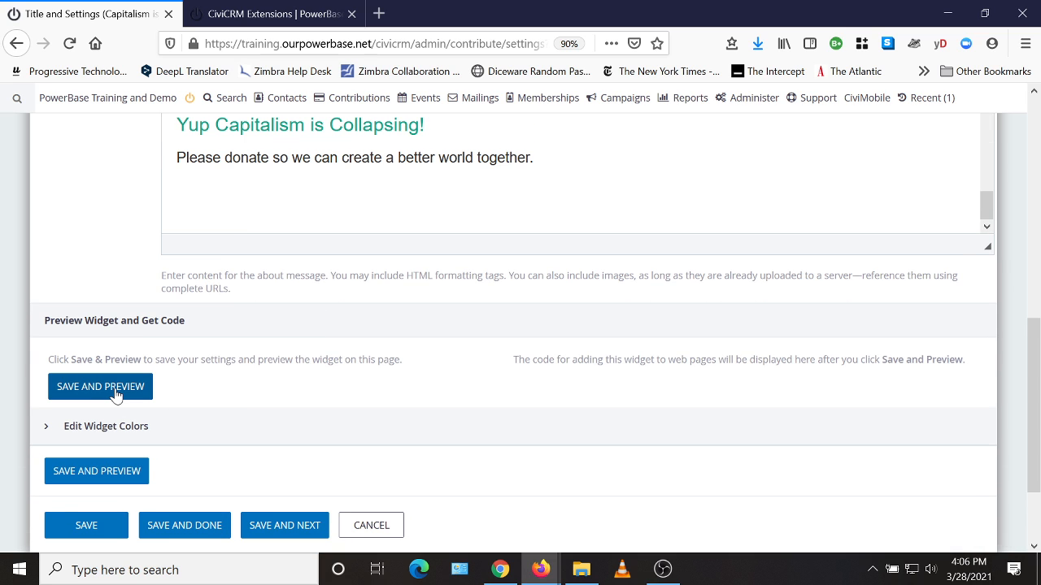
Save and preview the widget, and enlarge the embed code box to look through the code
{"action": "left_click", "coordinate": [115, 393]}
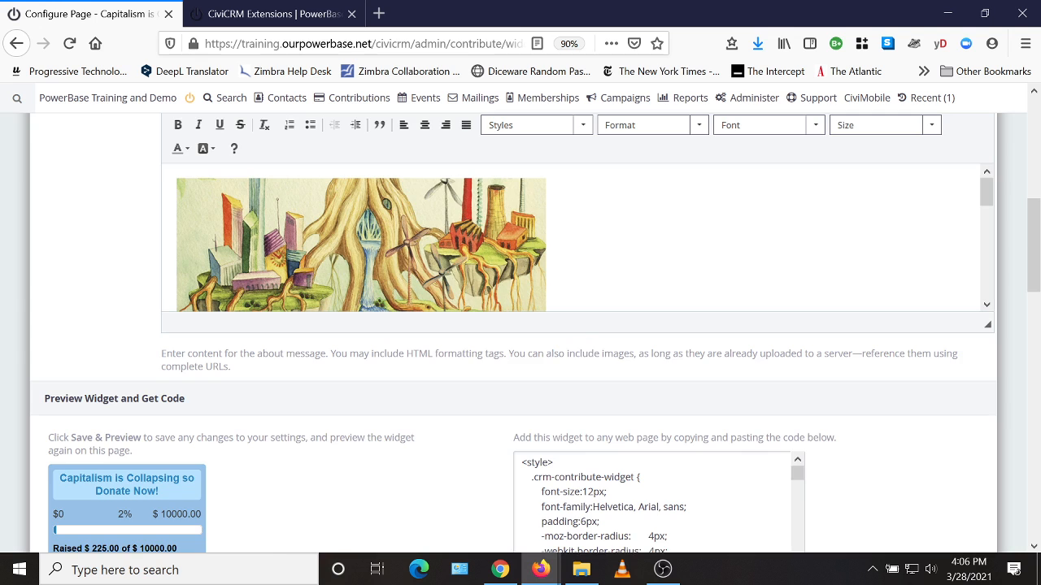
{"action": "scroll", "coordinate": [570, 349], "scroll_direction": "down", "scroll_amount": 6}
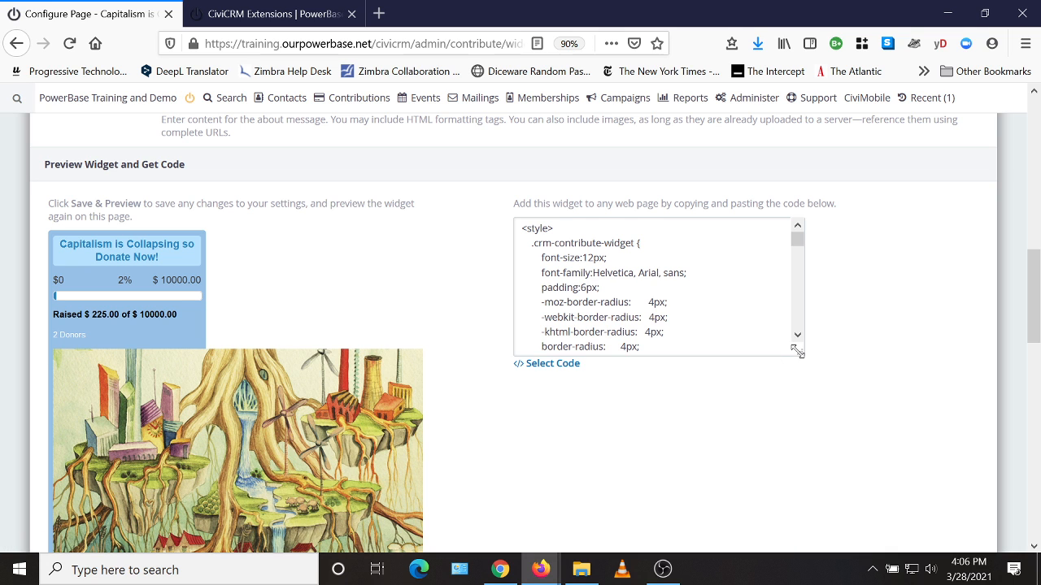
{"action": "left_click_drag", "start_coordinate": [800, 352], "coordinate": [870, 420]}
{"action": "scroll", "coordinate": [692, 321], "scroll_direction": "down", "scroll_amount": 5}
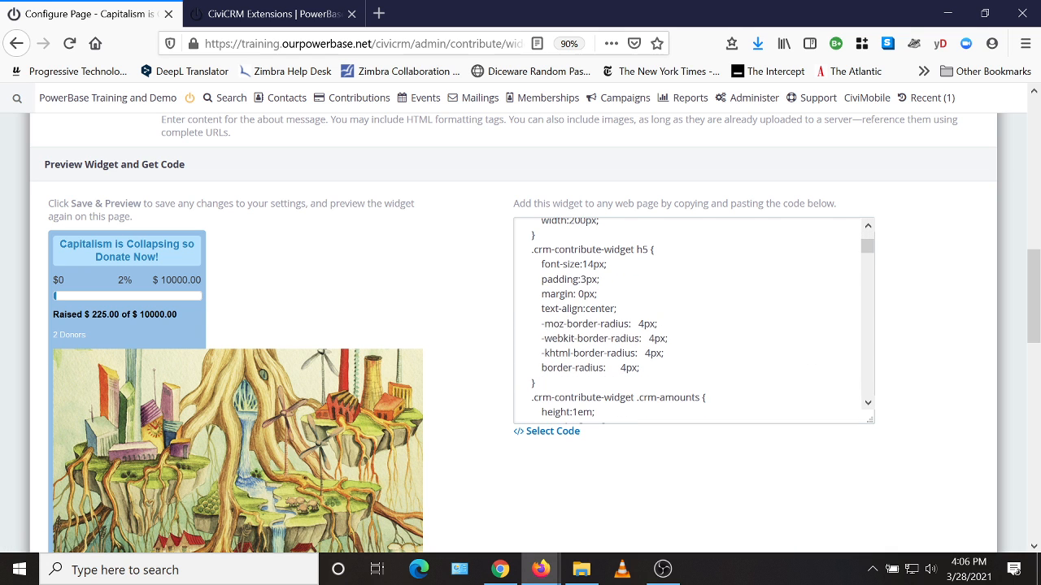
{"action": "scroll", "coordinate": [691, 321], "scroll_direction": "down", "scroll_amount": 3}
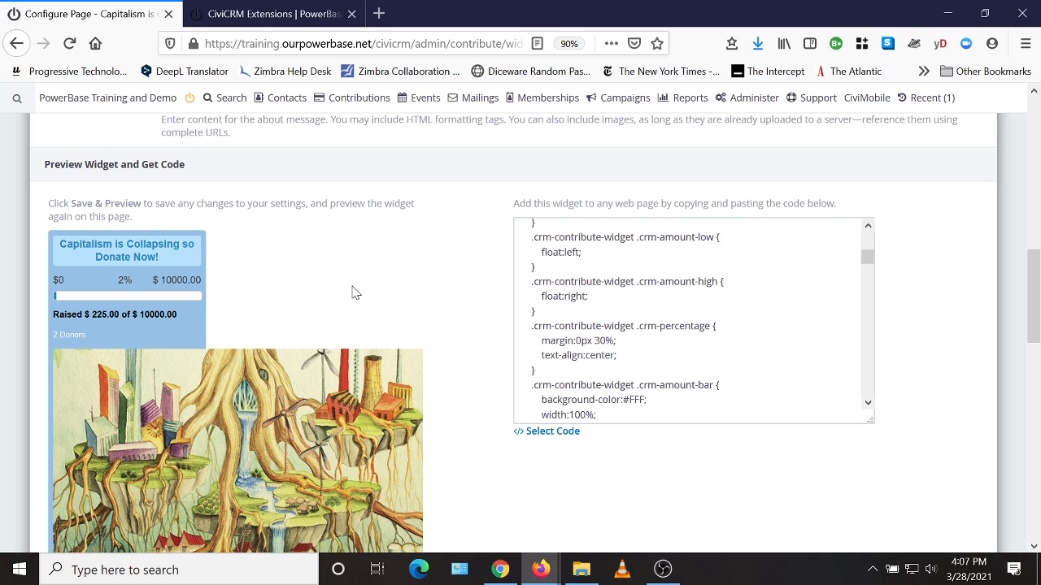
Look over the widget preview down to its Contribute button and expand the widget color settings
{"action": "scroll", "coordinate": [353, 286], "scroll_direction": "down", "scroll_amount": 2}
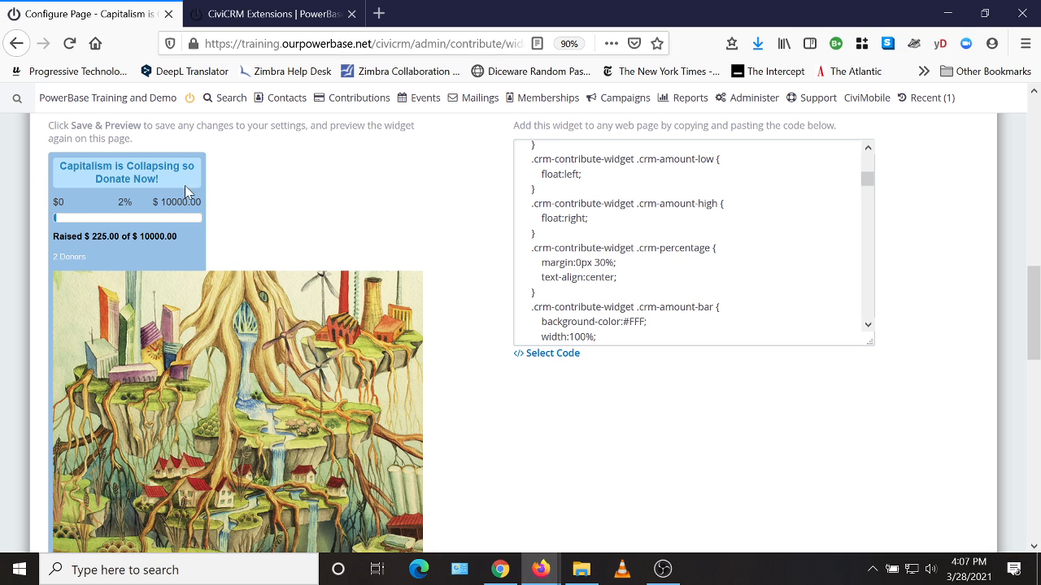
{"action": "scroll", "coordinate": [437, 284], "scroll_direction": "down", "scroll_amount": 3}
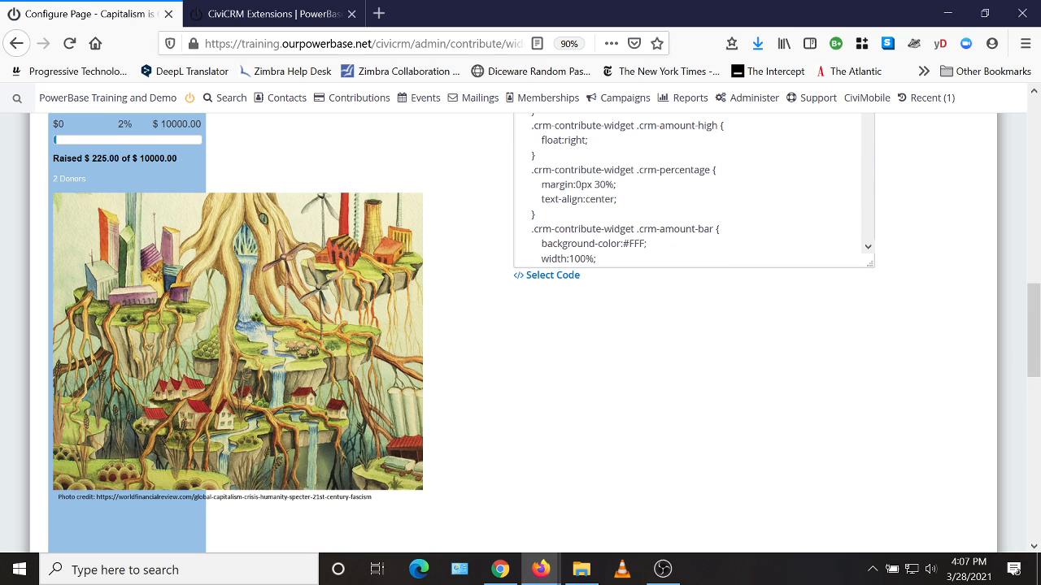
{"action": "scroll", "coordinate": [466, 367], "scroll_direction": "down", "scroll_amount": 10}
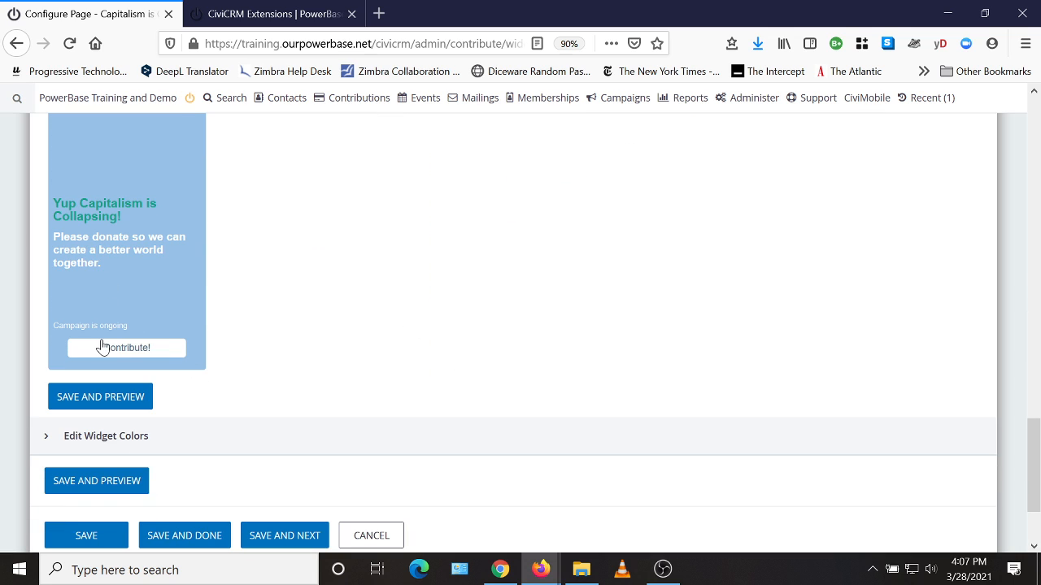
{"action": "scroll", "coordinate": [390, 331], "scroll_direction": "down", "scroll_amount": 3}
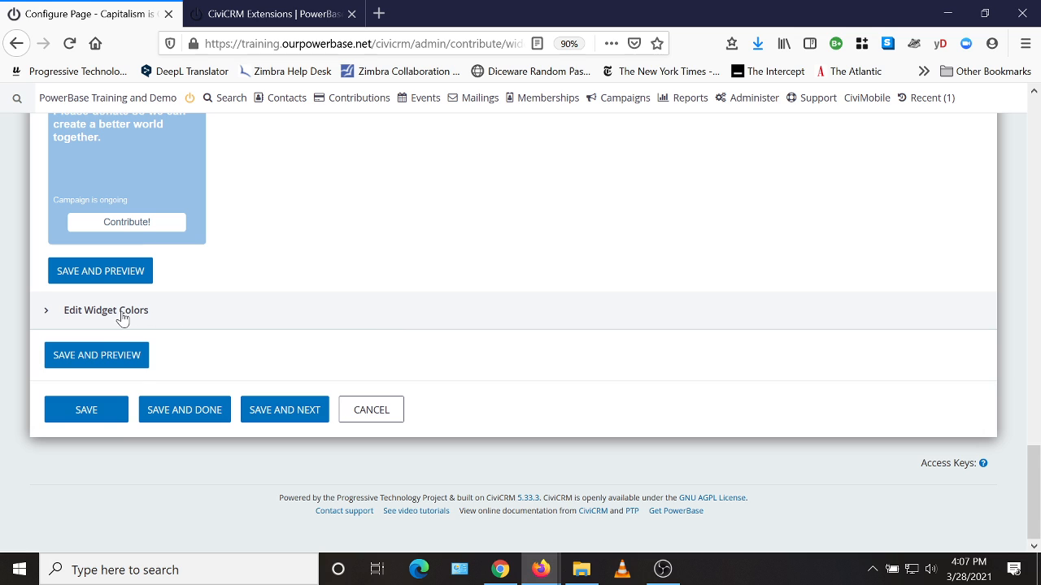
{"action": "left_click", "coordinate": [106, 310]}
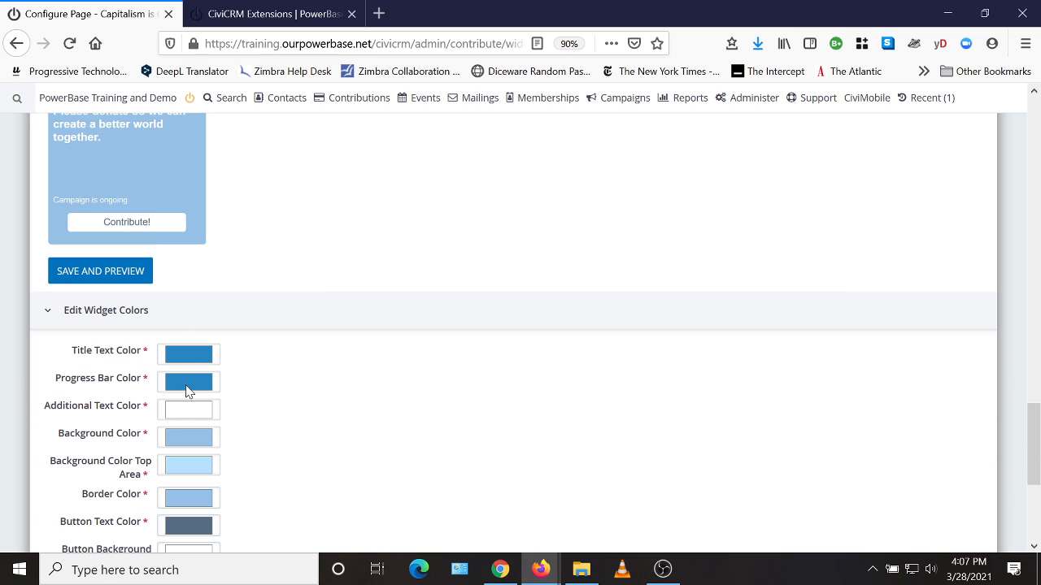
{"action": "scroll", "coordinate": [317, 326], "scroll_direction": "up", "scroll_amount": 5}
{"action": "scroll", "coordinate": [318, 314], "scroll_direction": "down", "scroll_amount": 10}
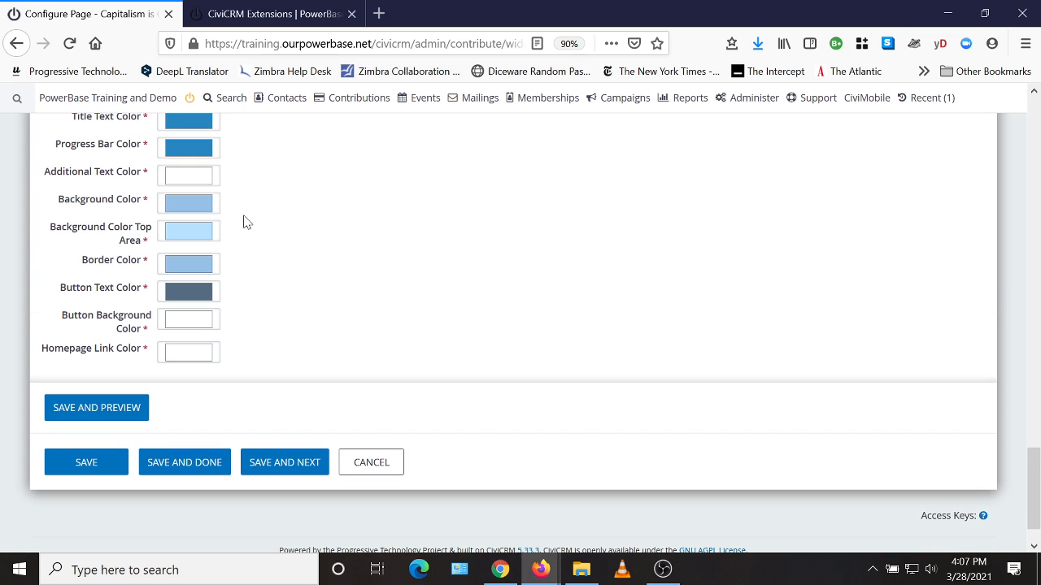
Set the widget's background color to a new custom color with red 234, green 183 and blue 56, added to the custom colors
{"action": "left_click", "coordinate": [181, 209]}
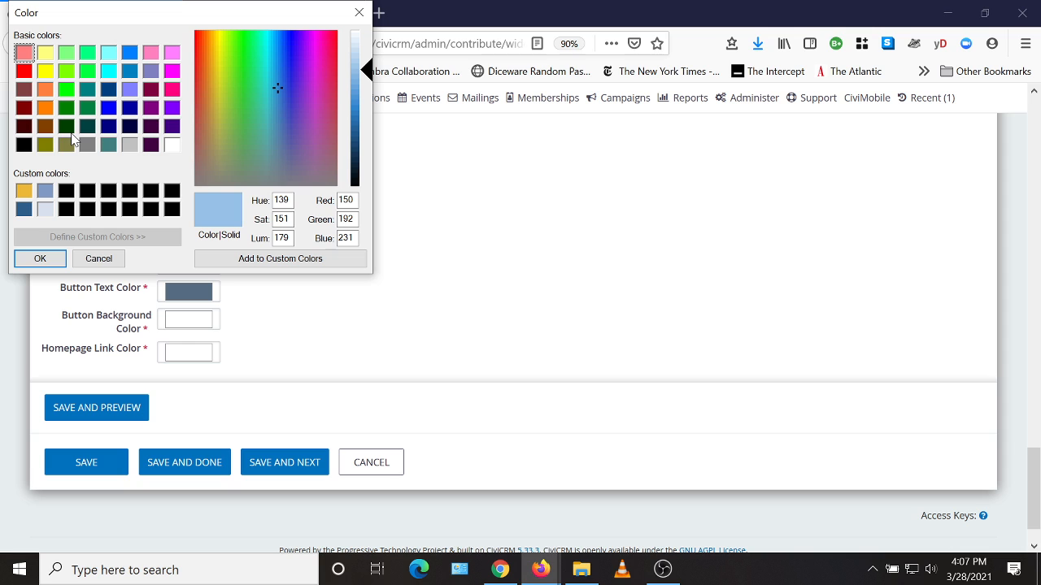
{"action": "left_click", "coordinate": [67, 193]}
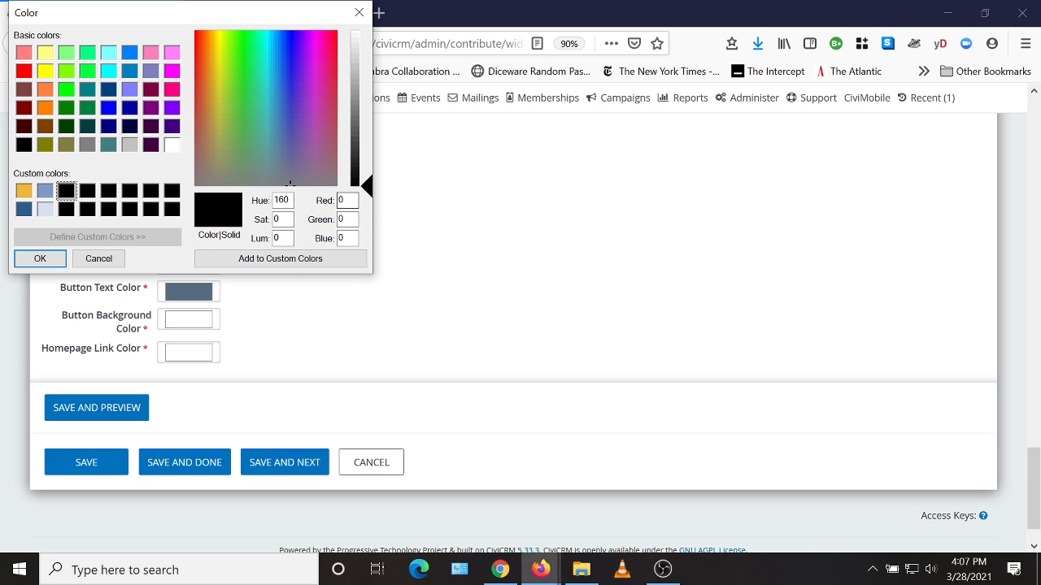
{"action": "left_click", "coordinate": [347, 200]}
{"action": "type", "text": "234"}
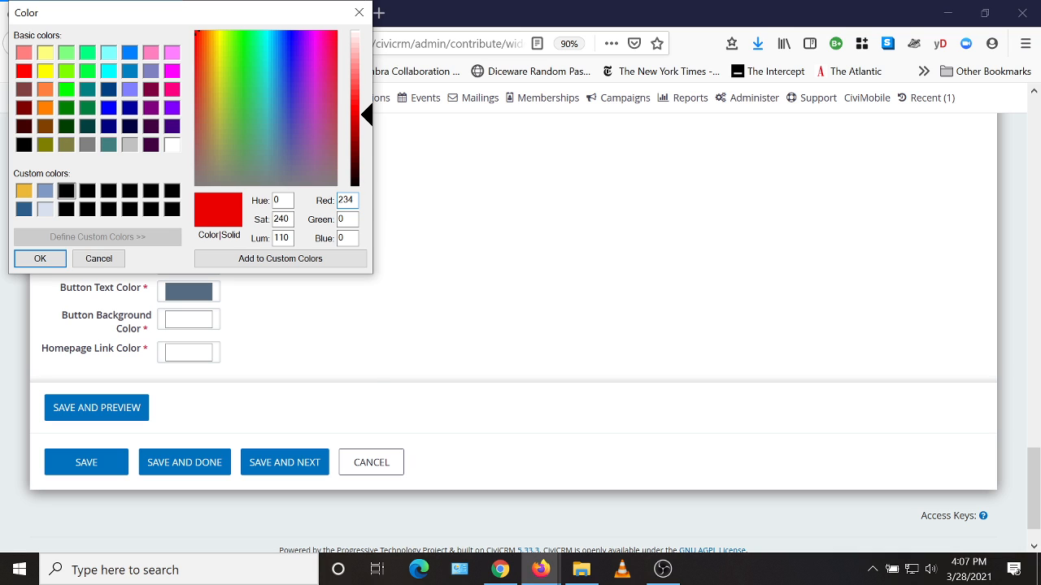
{"action": "key", "text": "Tab"}
{"action": "type", "text": "183"}
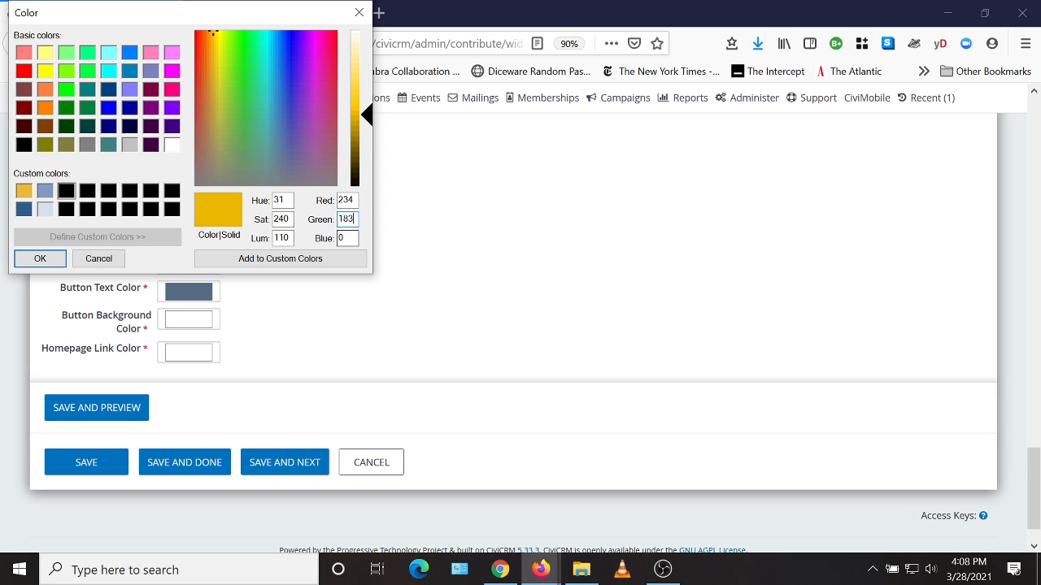
{"action": "key", "text": "Tab"}
{"action": "type", "text": "56"}
{"action": "left_click", "coordinate": [277, 265]}
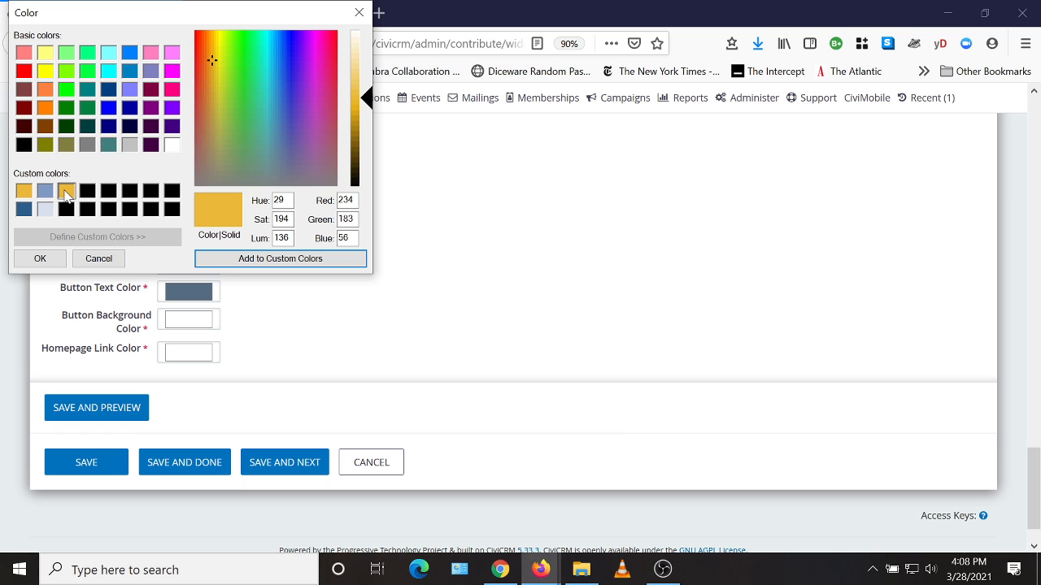
{"action": "left_click", "coordinate": [39, 258]}
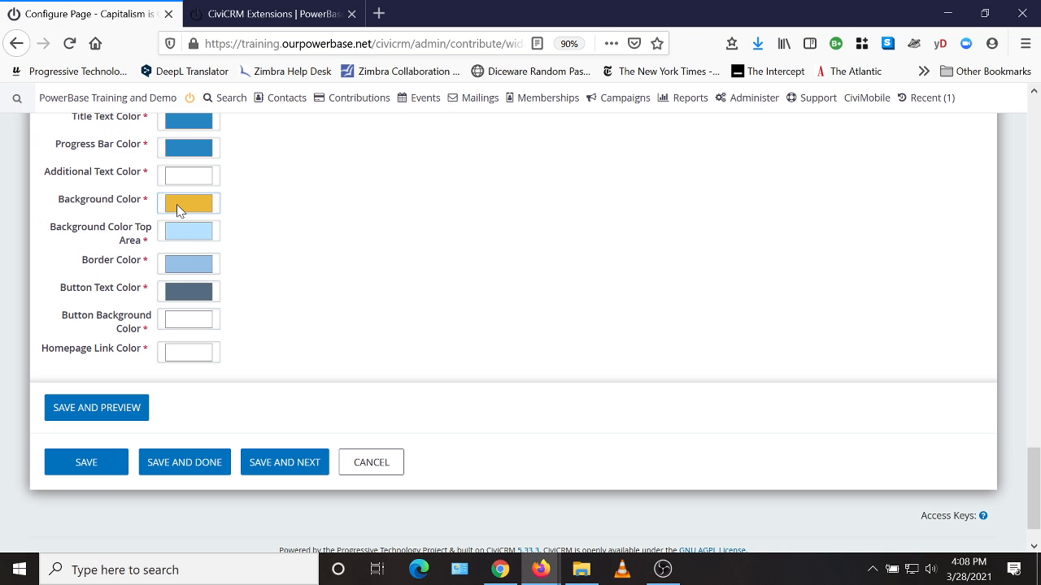
Set the widget's border color to the saved custom gold (234, 183, 56), and save and preview the widget
{"action": "left_click", "coordinate": [197, 270]}
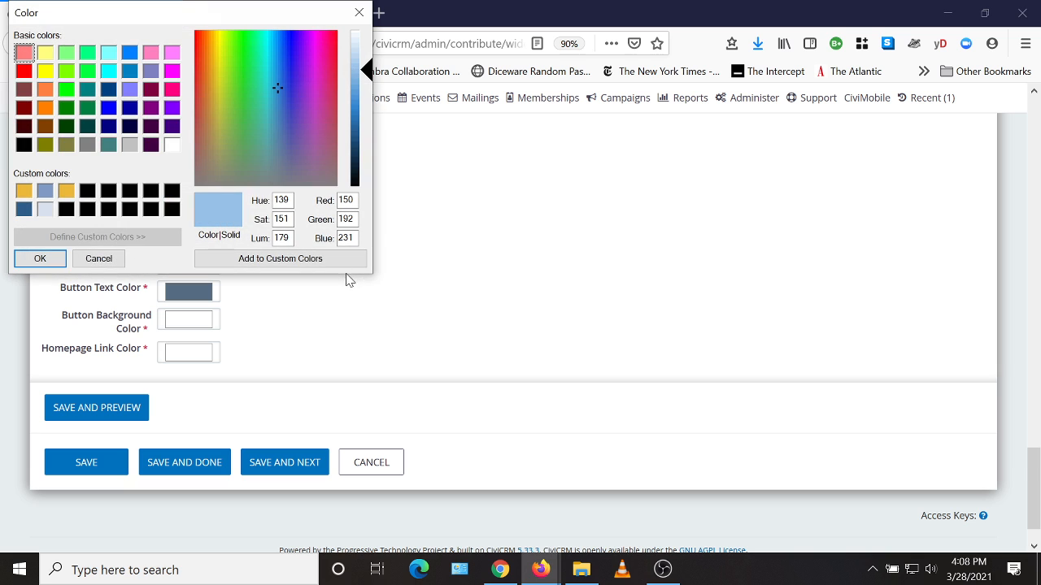
{"action": "left_click", "coordinate": [65, 192]}
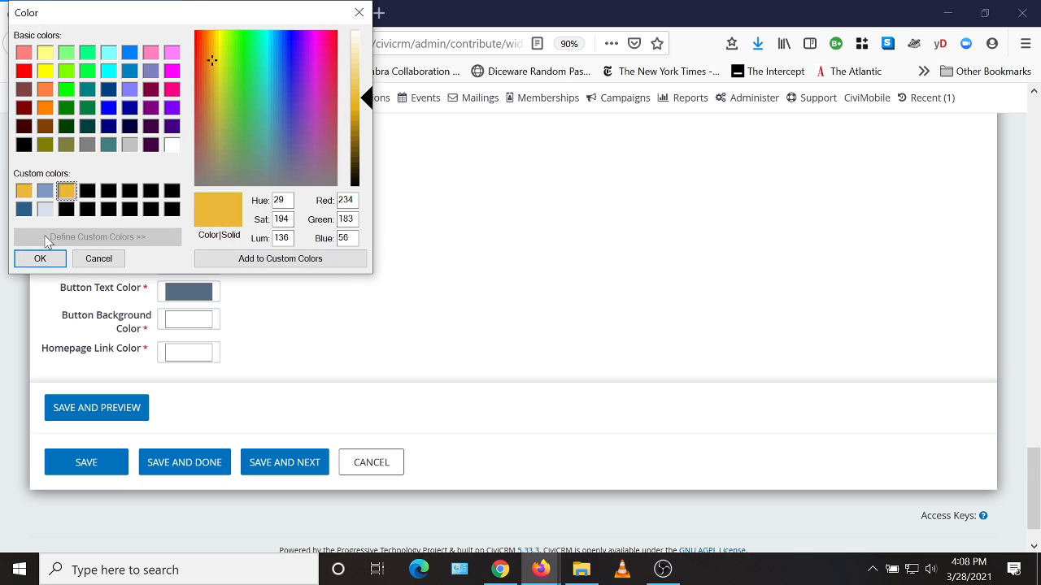
{"action": "left_click", "coordinate": [38, 260]}
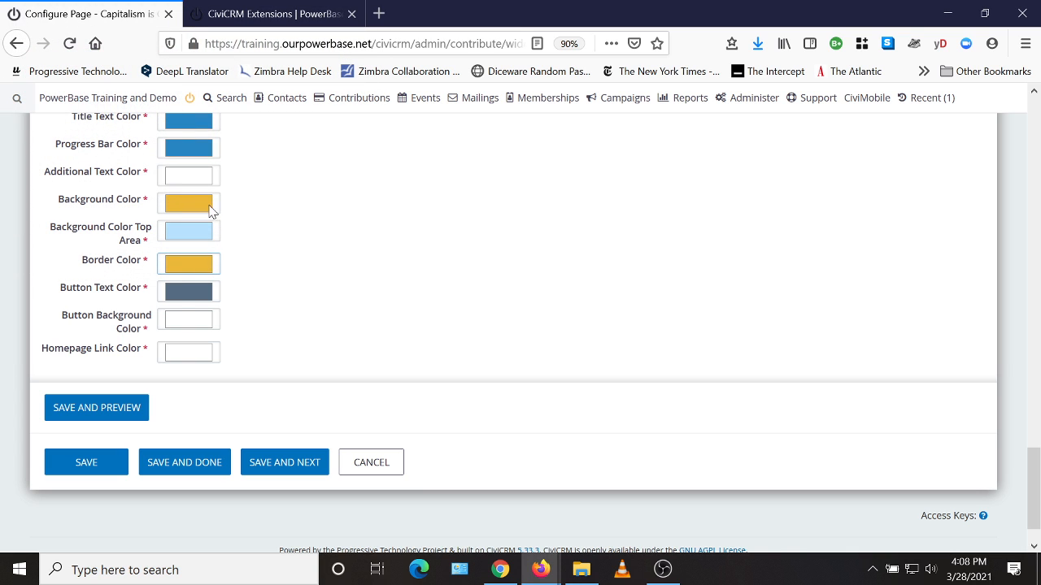
{"action": "left_click", "coordinate": [111, 410]}
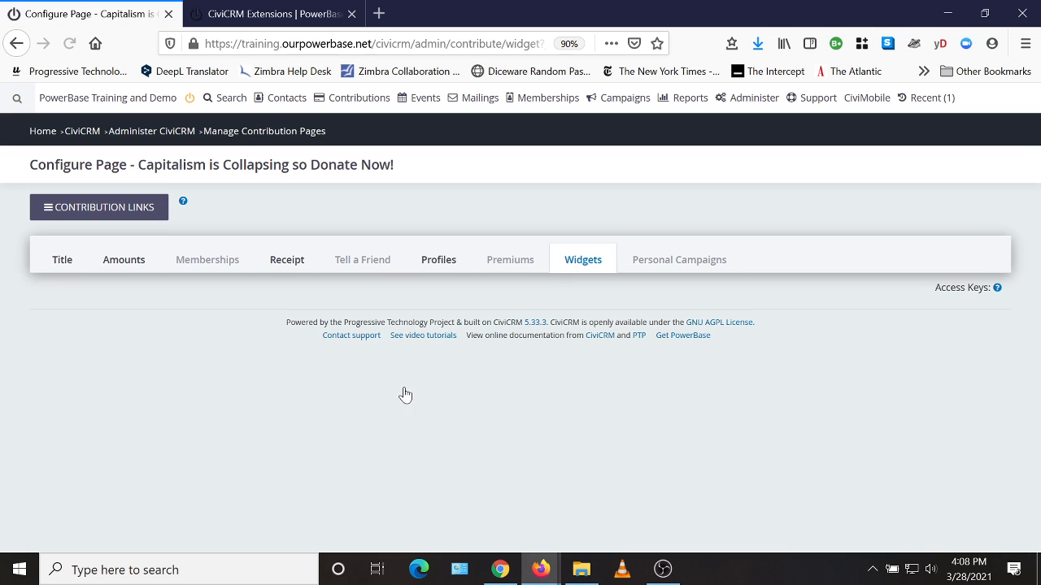
Review the recolored widget preview, and save the widget settings to finish configuring the contribution page
{"action": "scroll", "coordinate": [583, 388], "scroll_direction": "down", "scroll_amount": 7}
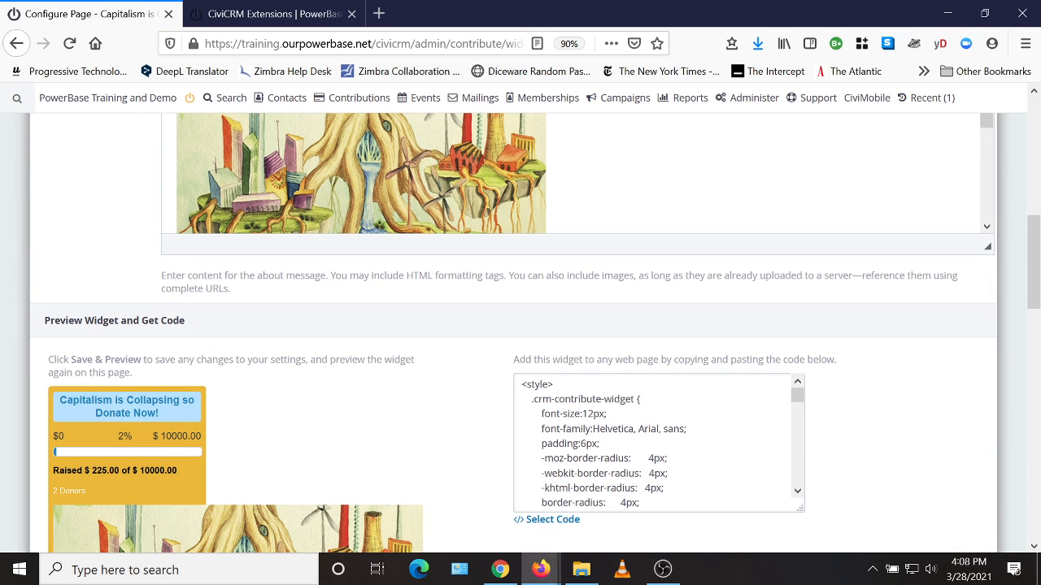
{"action": "scroll", "coordinate": [374, 434], "scroll_direction": "down", "scroll_amount": 5}
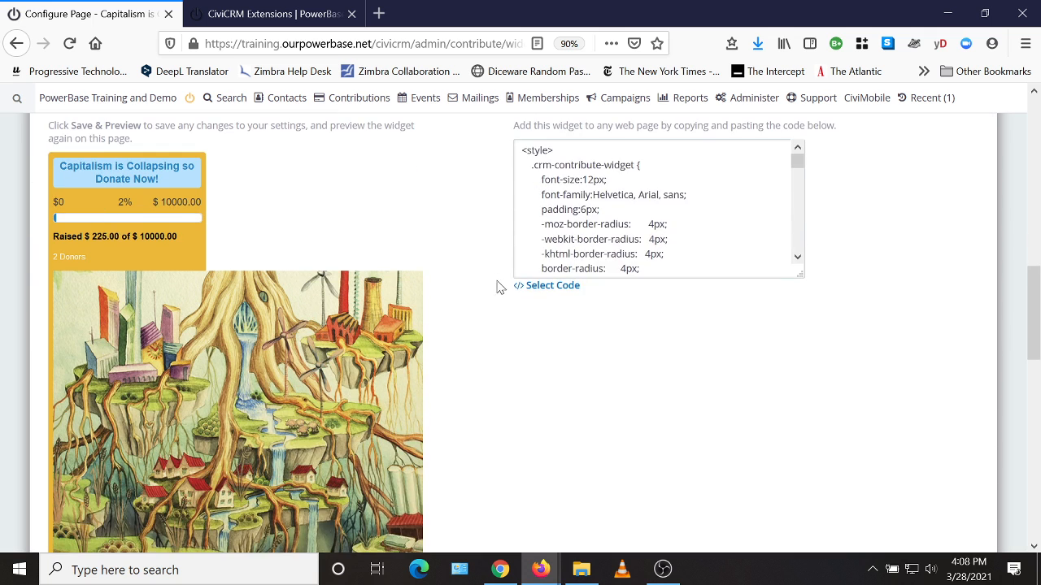
{"action": "scroll", "coordinate": [498, 293], "scroll_direction": "down", "scroll_amount": 5}
{"action": "scroll", "coordinate": [504, 304], "scroll_direction": "down", "scroll_amount": 3}
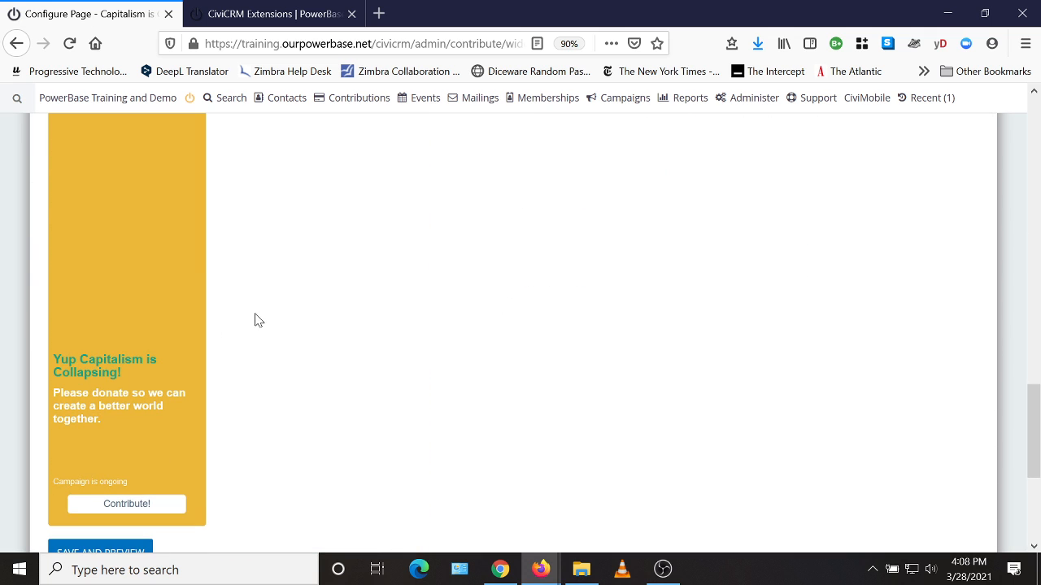
{"action": "scroll", "coordinate": [367, 301], "scroll_direction": "down", "scroll_amount": 3}
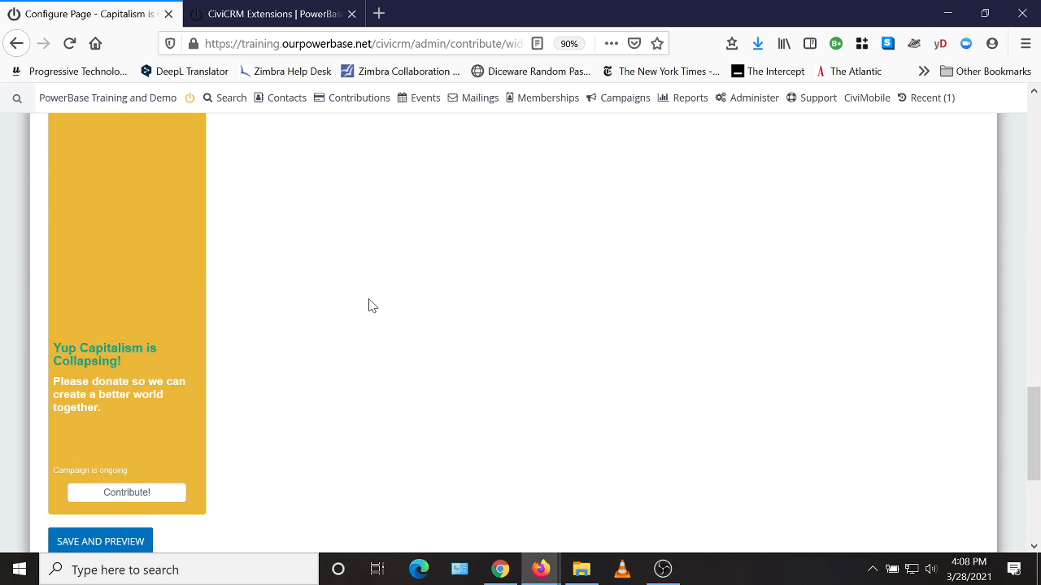
{"action": "scroll", "coordinate": [386, 288], "scroll_direction": "down", "scroll_amount": 3}
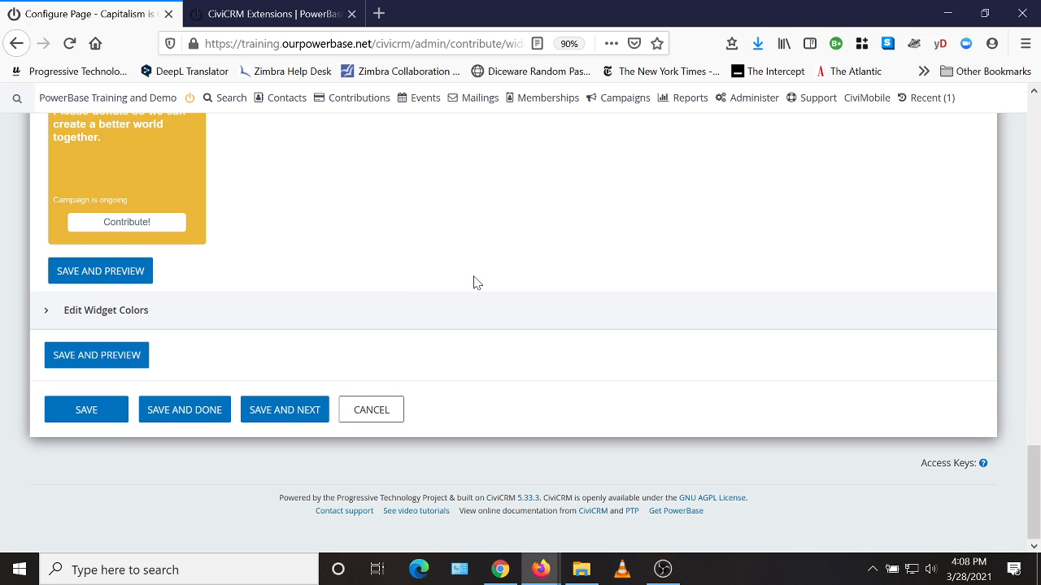
{"action": "left_click", "coordinate": [196, 424]}
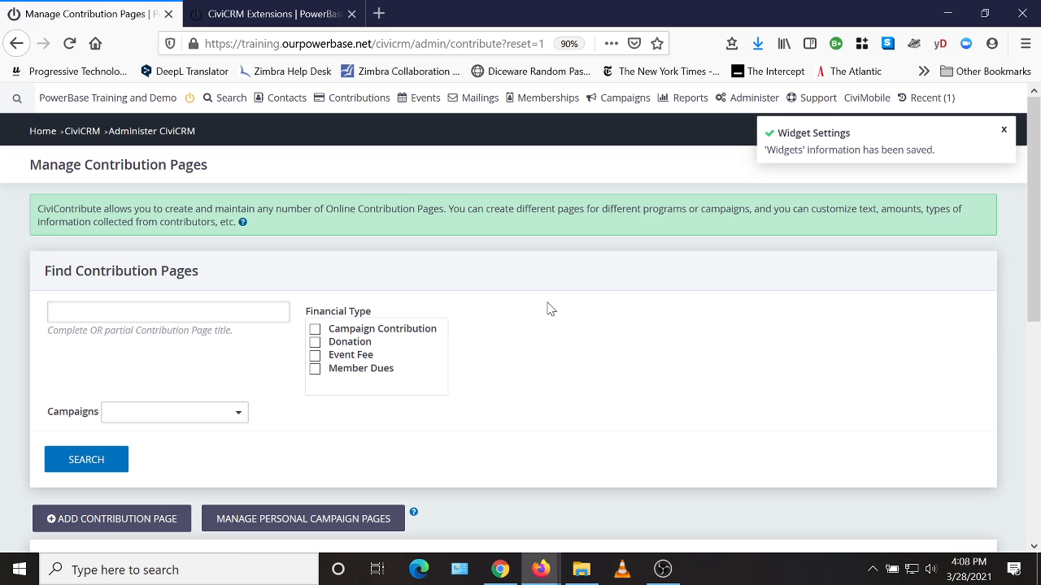
Show the page links of "Capitalism is Collapsing so Donate Now!" in the contribution pages list
{"action": "scroll", "coordinate": [549, 307], "scroll_direction": "down", "scroll_amount": 4}
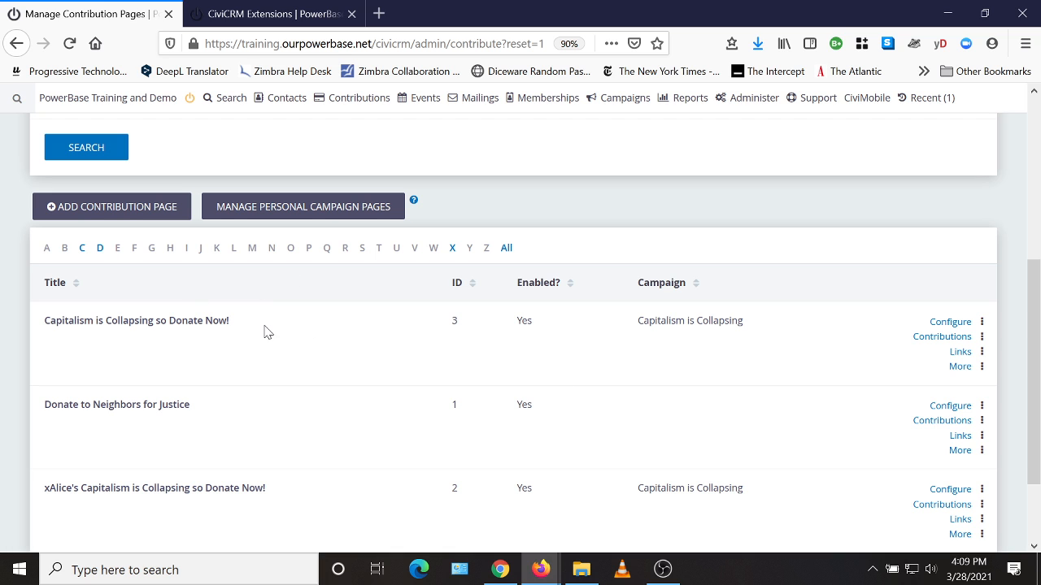
{"action": "mouse_move", "coordinate": [361, 102]}
{"action": "left_click", "coordinate": [959, 356]}
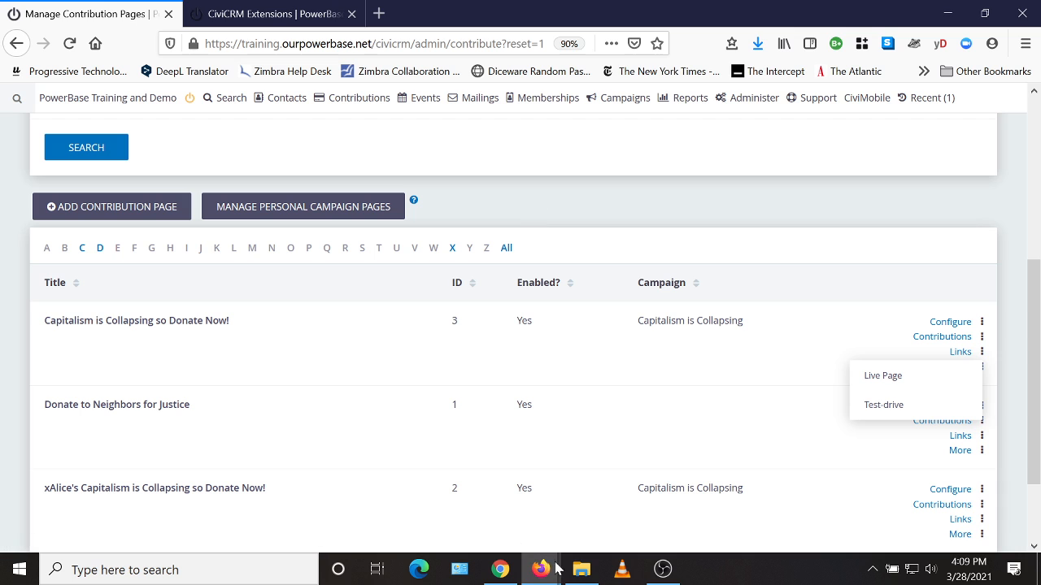
Switch to the browser window with the public contribution page and examine its fundraising progress bar, goal figures and image
{"action": "mouse_move", "coordinate": [541, 573]}
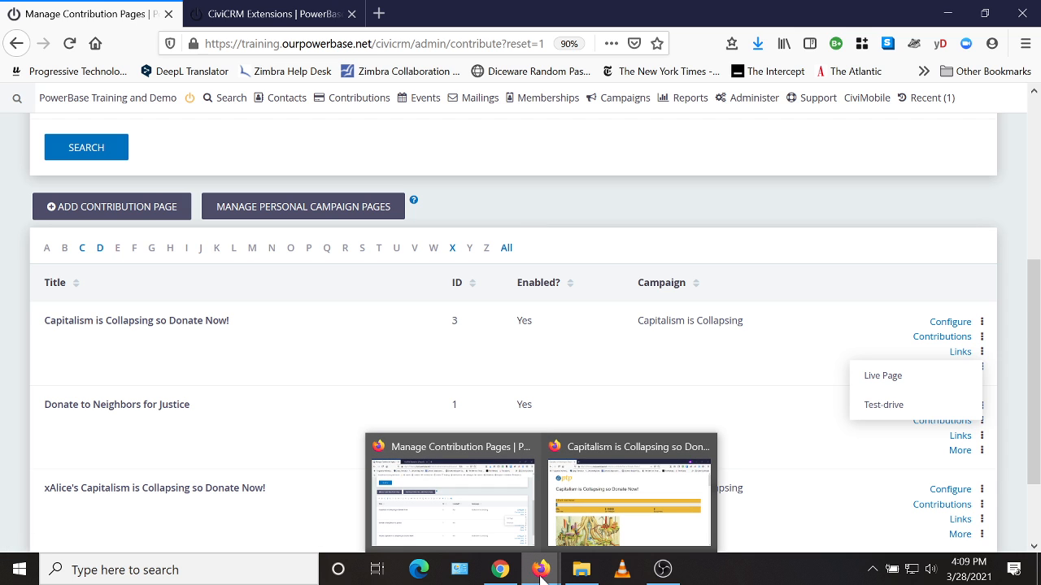
{"action": "left_click", "coordinate": [657, 533]}
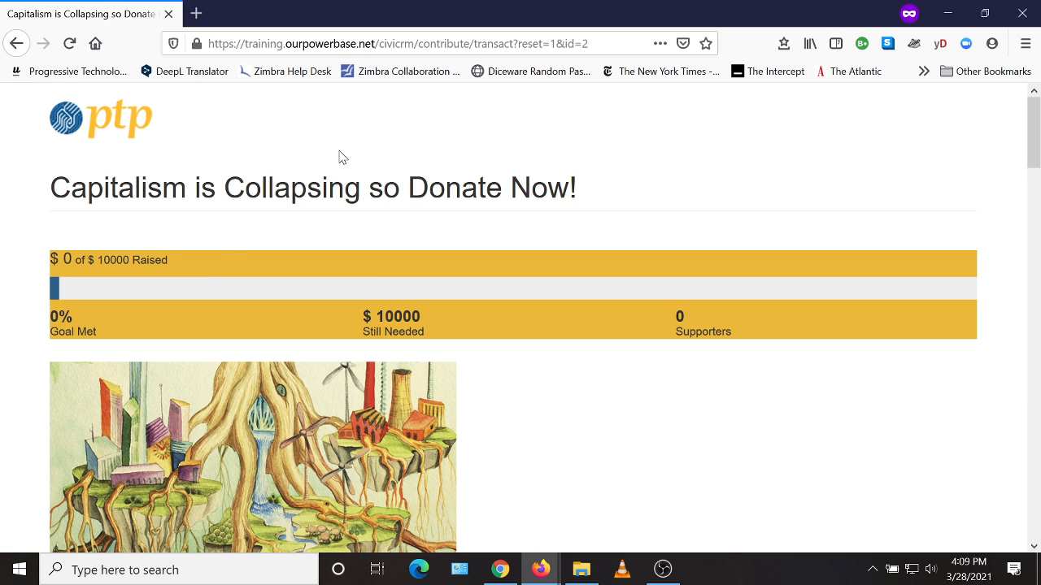
{"action": "scroll", "coordinate": [73, 269], "scroll_direction": "down", "scroll_amount": 3}
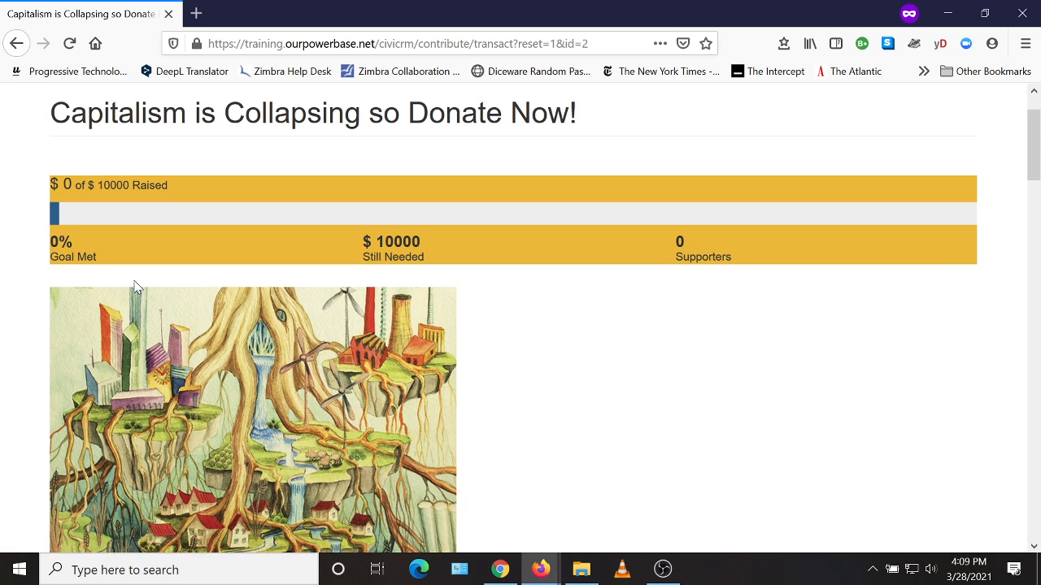
{"action": "scroll", "coordinate": [603, 259], "scroll_direction": "up", "scroll_amount": 1}
{"action": "scroll", "coordinate": [603, 259], "scroll_direction": "up", "scroll_amount": 3}
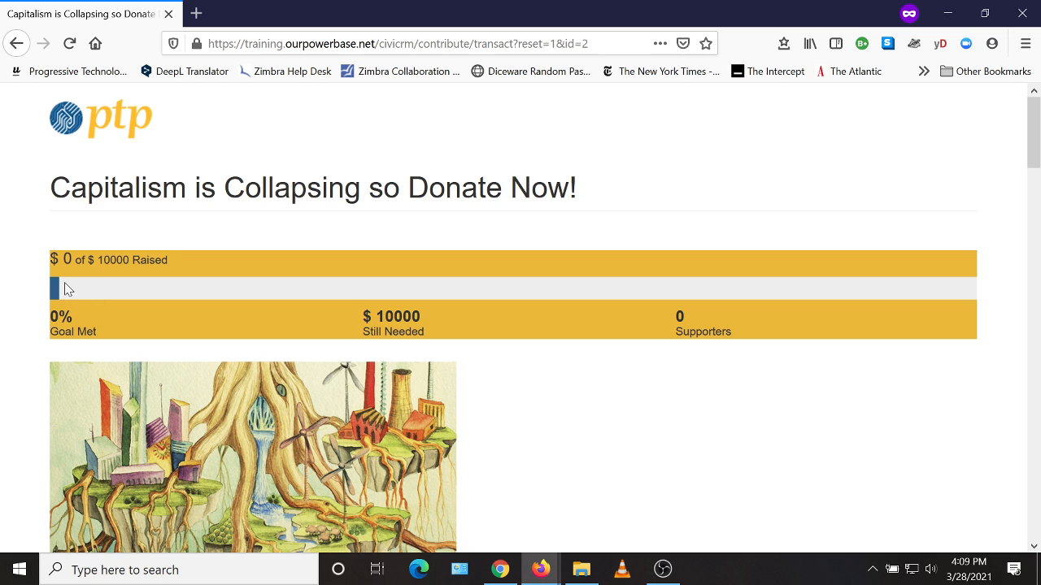
{"action": "scroll", "coordinate": [561, 320], "scroll_direction": "down", "scroll_amount": 2}
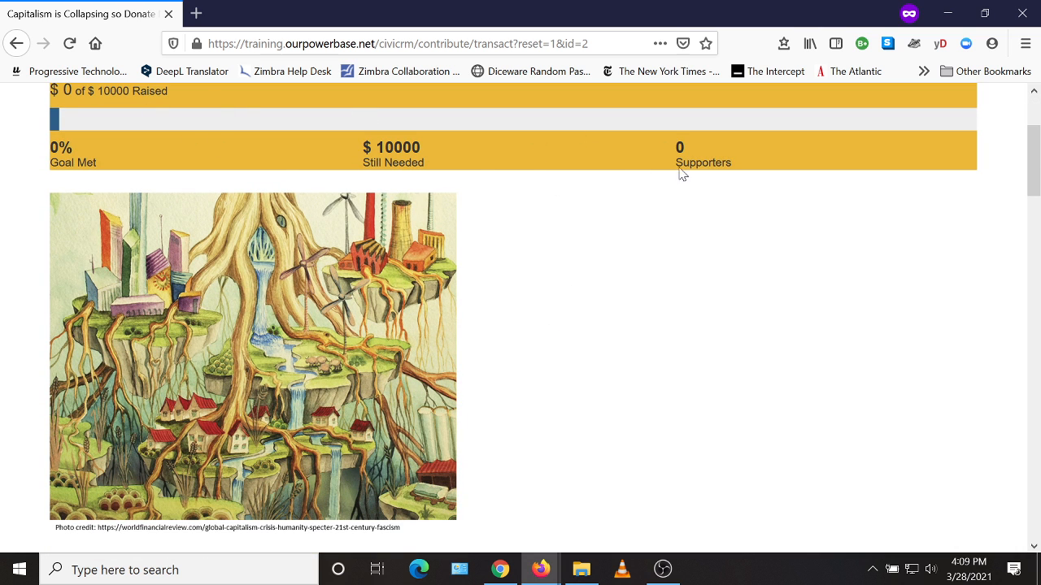
{"action": "scroll", "coordinate": [650, 203], "scroll_direction": "down", "scroll_amount": 4}
{"action": "scroll", "coordinate": [625, 235], "scroll_direction": "up", "scroll_amount": 6}
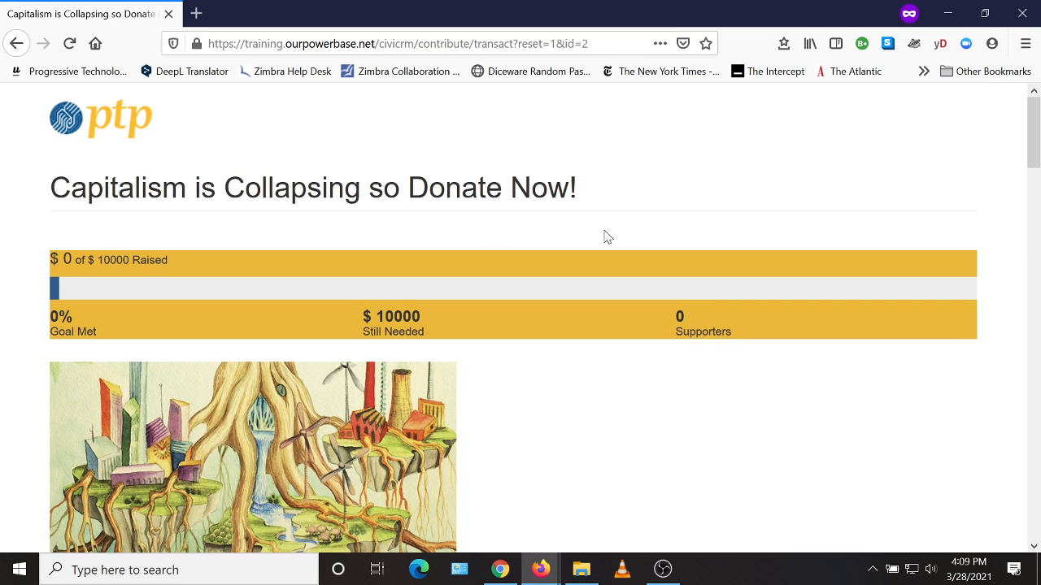